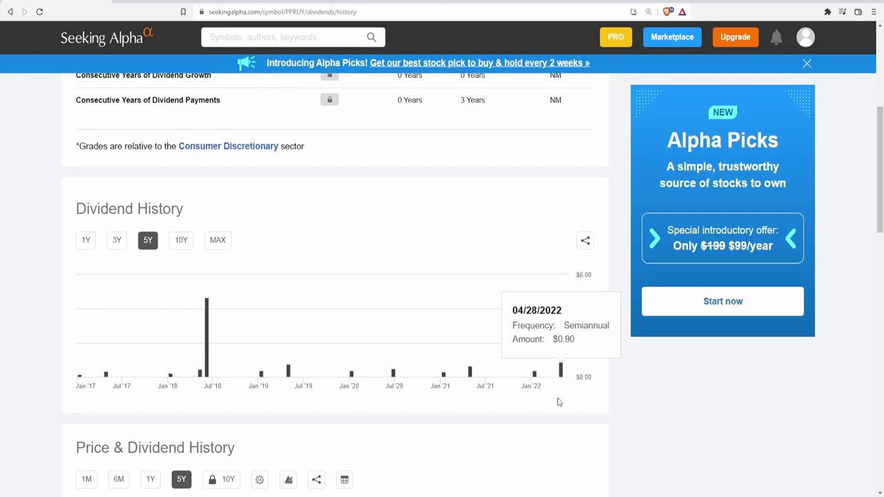
Examine the individual dividend payments from January 2019 to July 2020 in PPRUY's five-year Dividend History chart
mouse_move(261, 376)
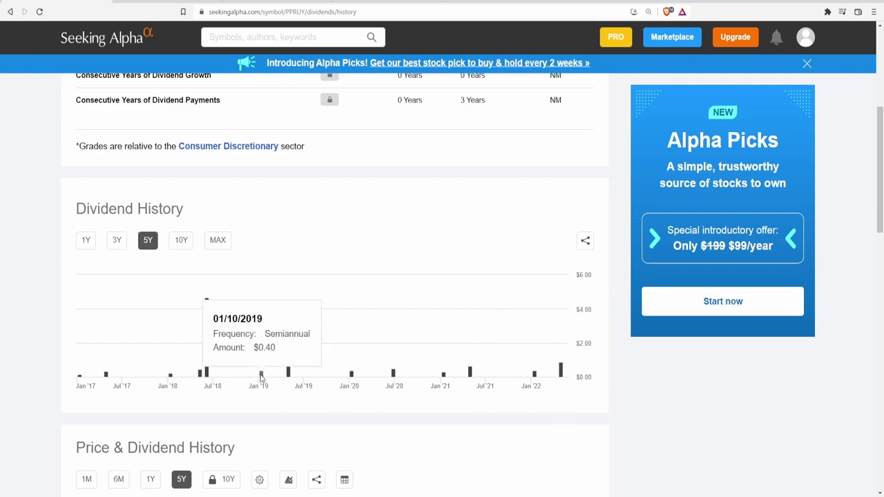
mouse_move(352, 376)
mouse_move(290, 377)
mouse_move(394, 375)
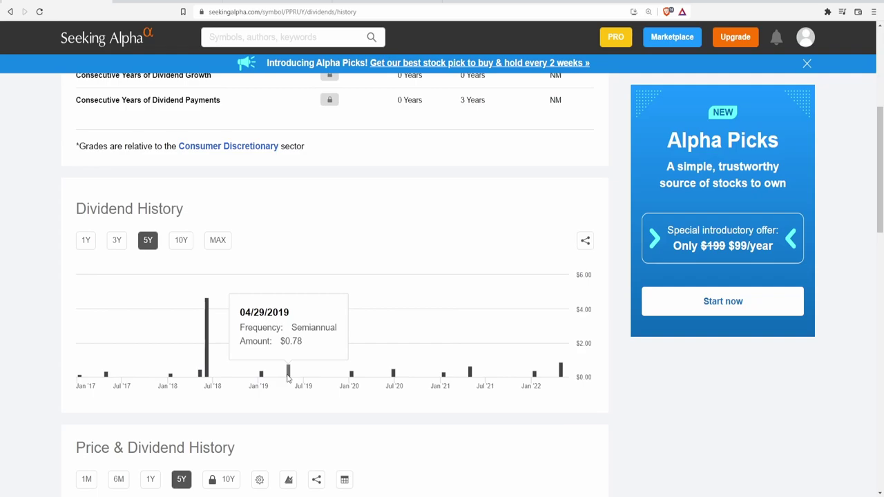
Open PPRUY's Dividend Scorecard and look through its dividend figures
scroll(316, 357, "up", 4)
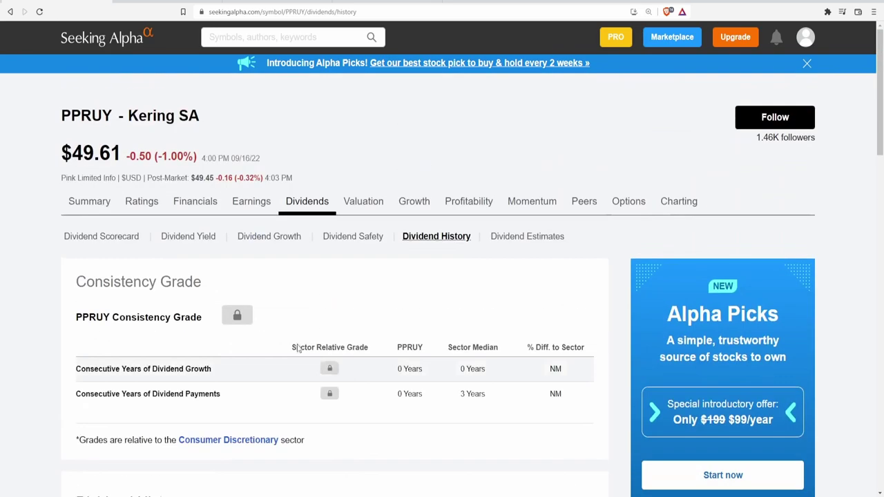
left_click(116, 239)
scroll(394, 409, "down", 6)
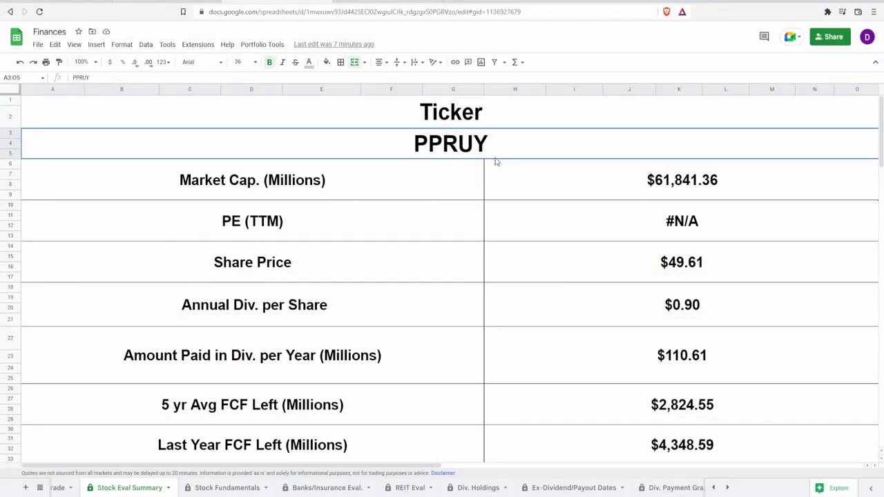
Switch to the Finances spreadsheet and review PPRUY's market cap, PE, share price, annual dividend per share and yearly dividend payout
left_click(558, 190)
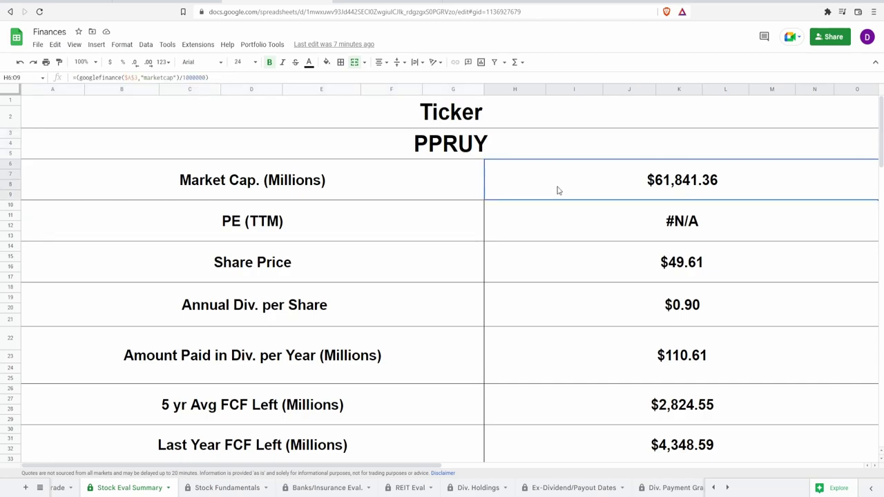
left_click(543, 235)
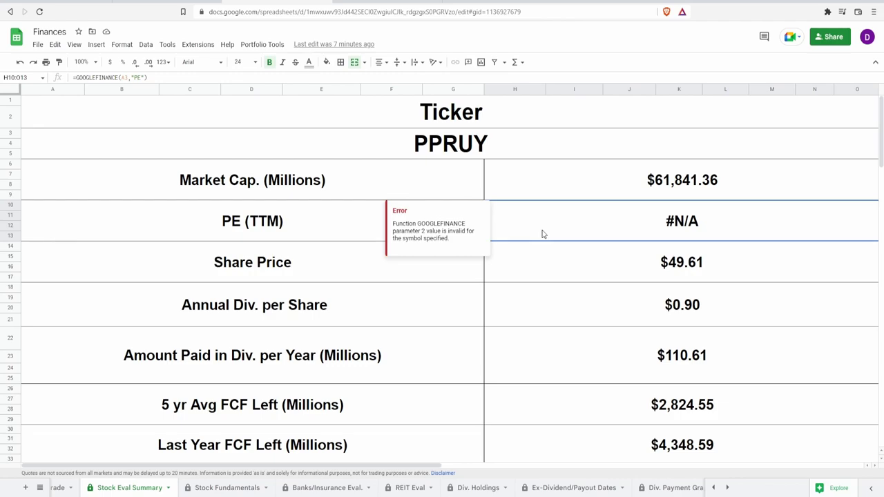
left_click(581, 272)
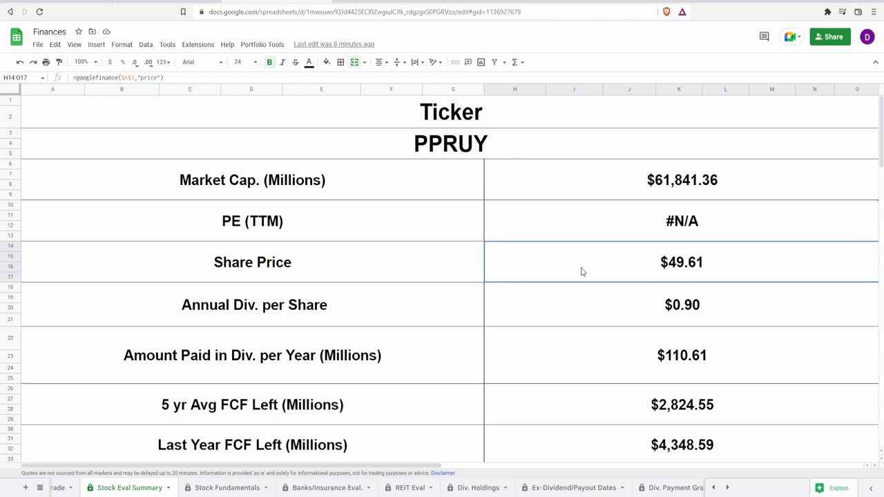
left_click(581, 312)
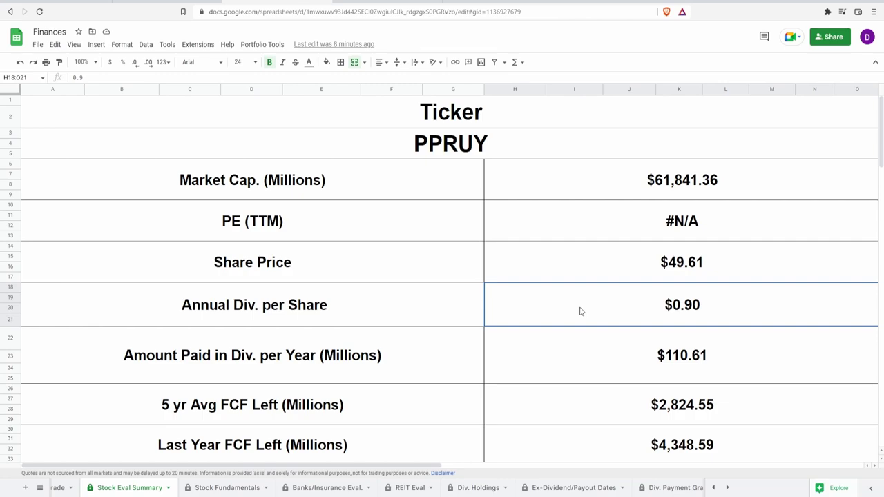
left_click(586, 355)
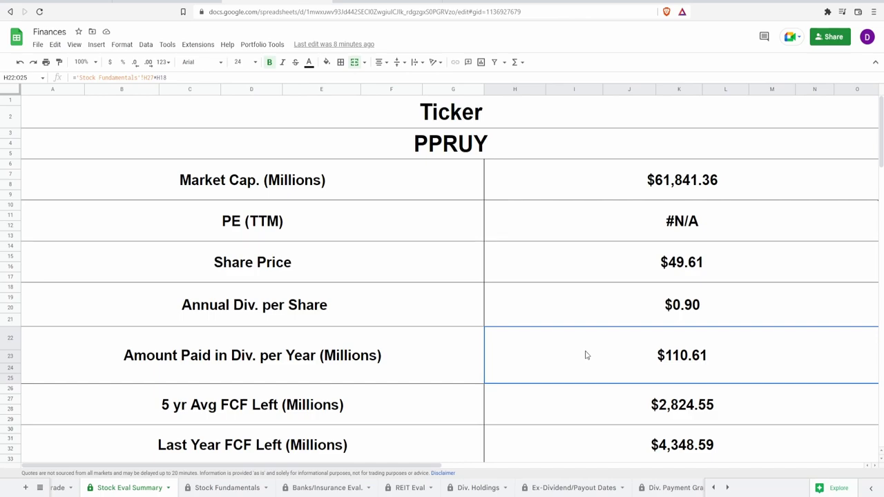
Review the five-year average and last-year free cash flow left, plus both cash flow payout ratios, in the stock summary
left_click(584, 403)
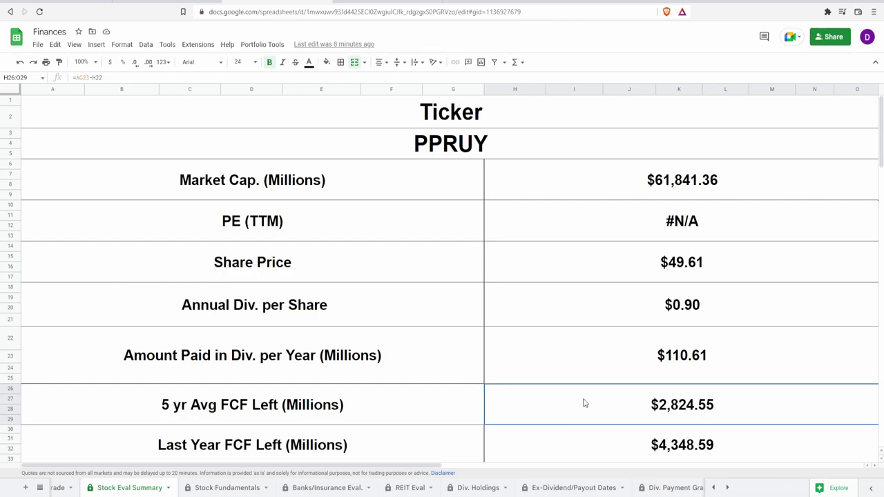
left_click(580, 455)
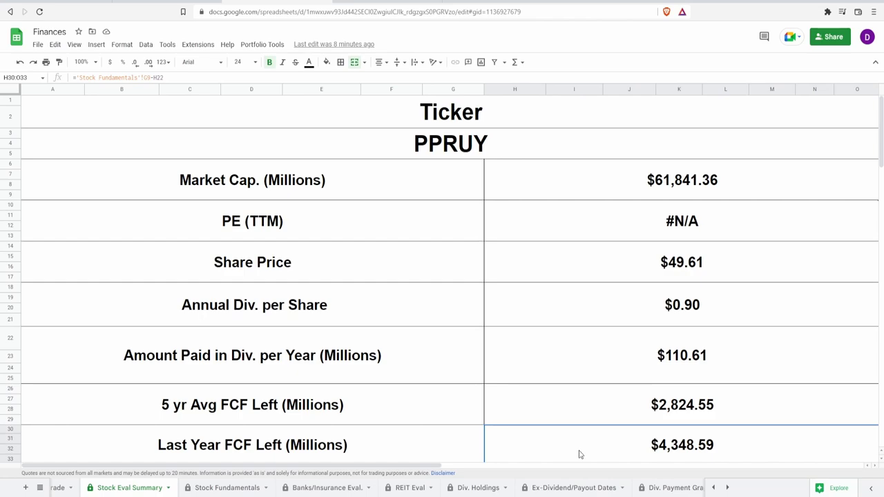
scroll(594, 359, "down", 3)
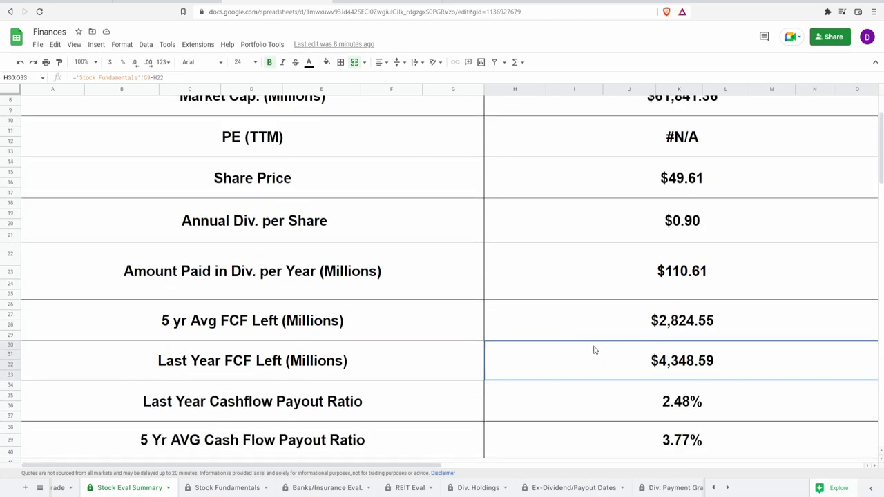
left_click(620, 376)
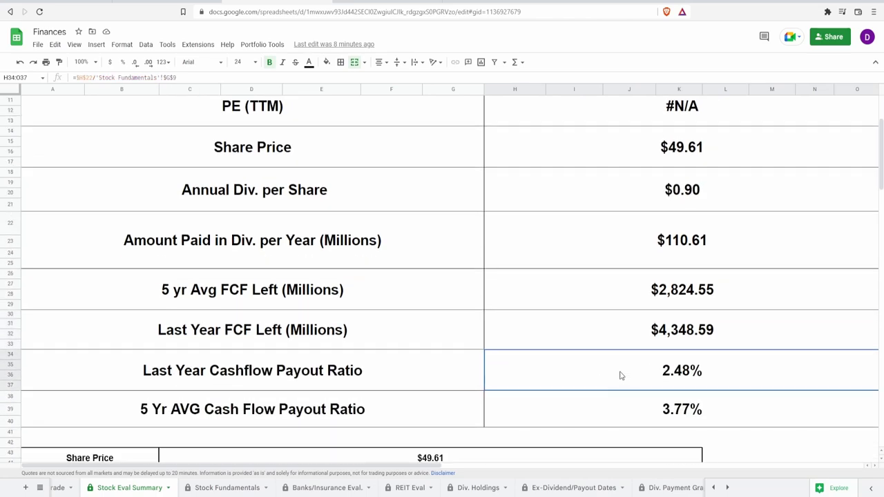
left_click(609, 419)
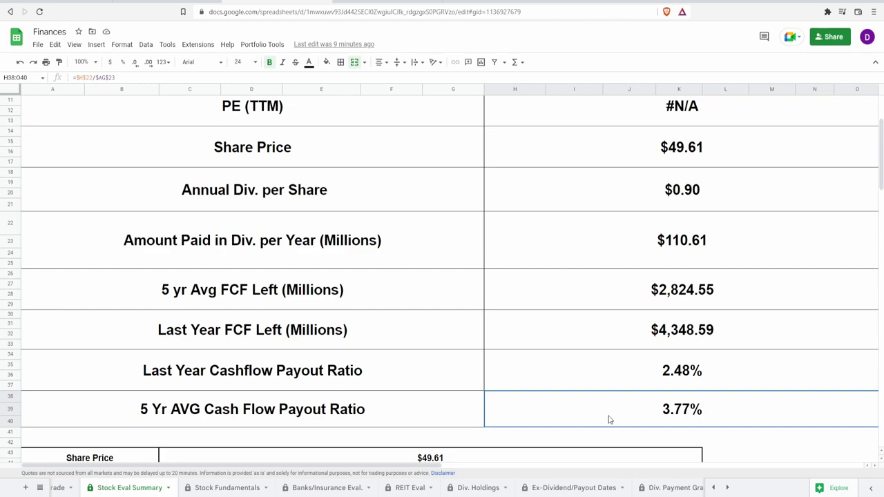
scroll(609, 419, "up", 3)
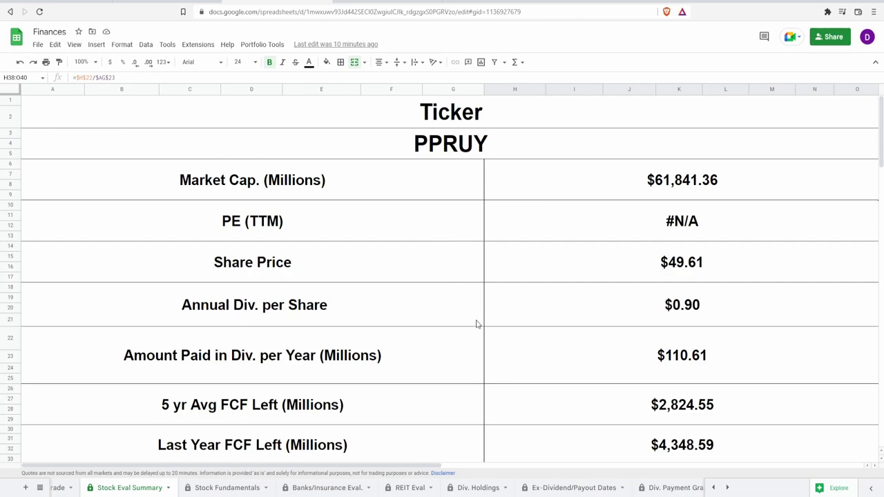
Examine the Net Income chart year by year, from five years ago to one year ago, along with its growth rate
left_click(499, 307)
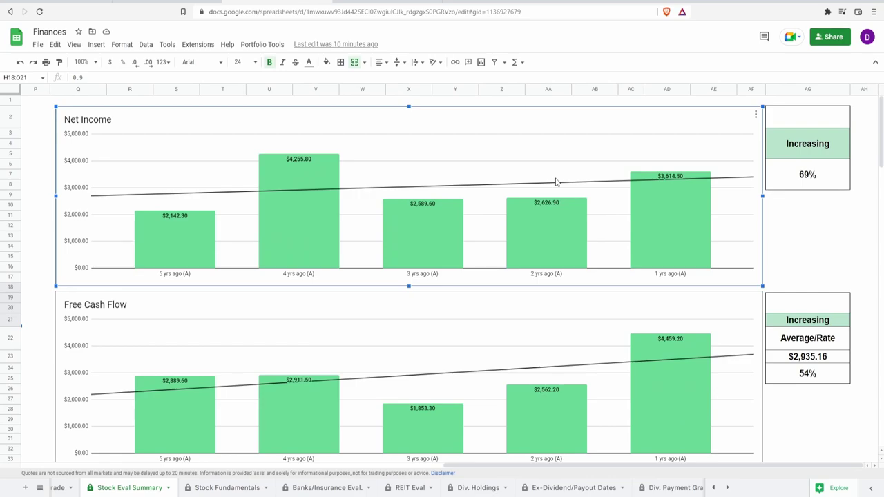
mouse_move(166, 235)
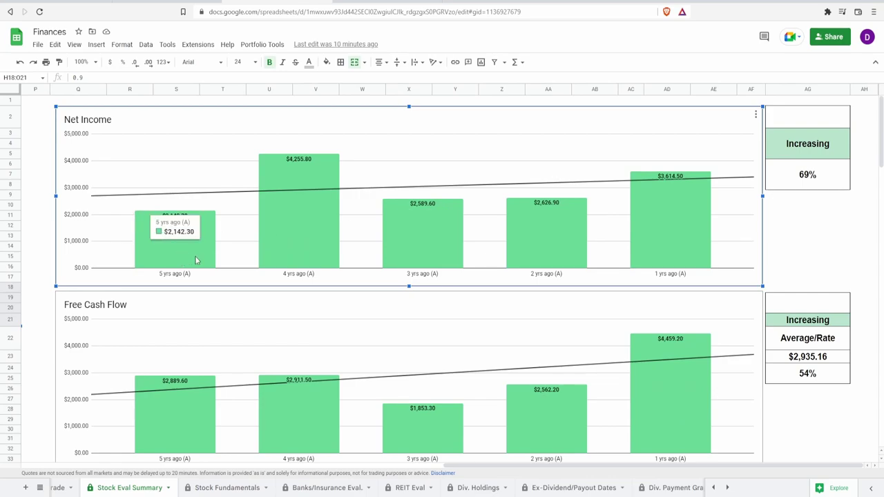
mouse_move(638, 244)
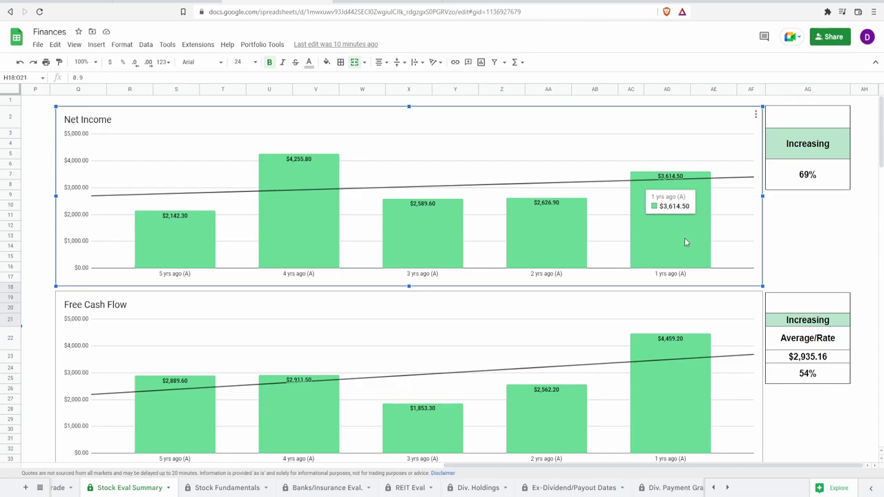
left_click(782, 183)
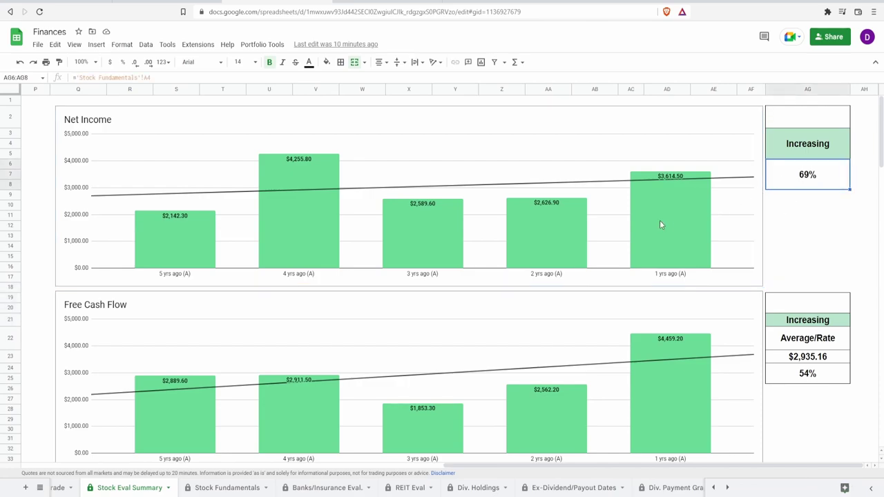
left_click(435, 255)
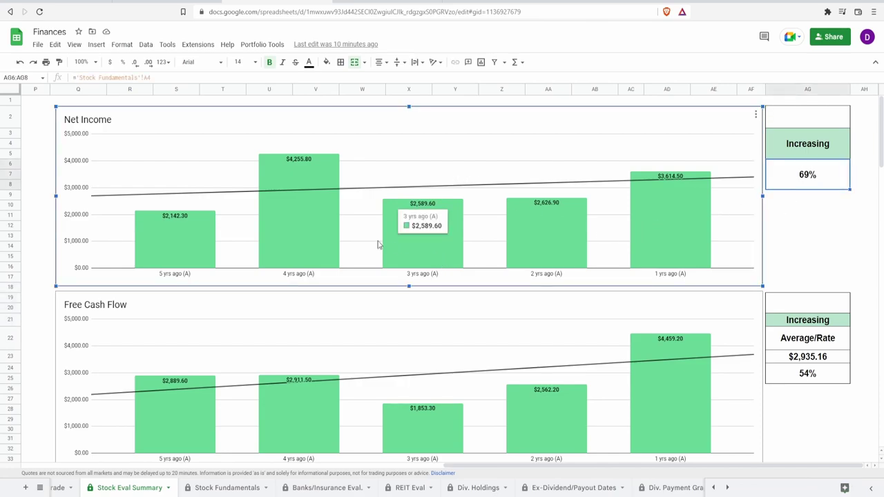
mouse_move(327, 230)
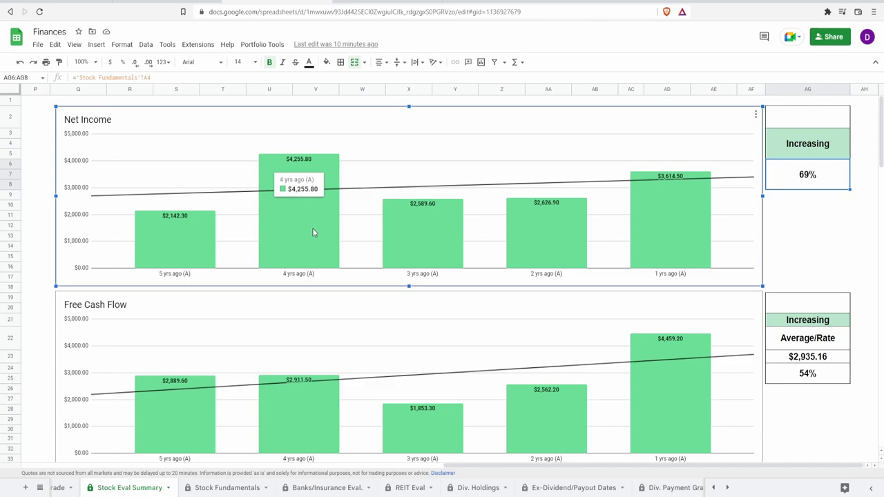
mouse_move(406, 246)
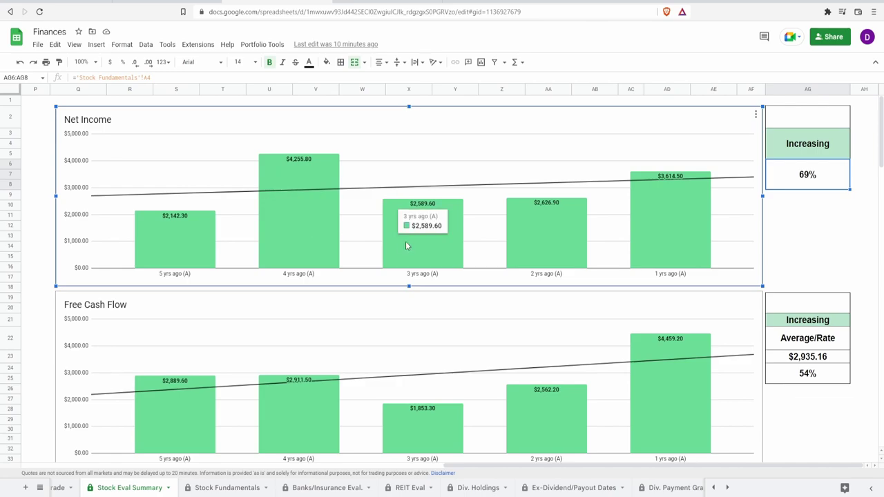
mouse_move(524, 248)
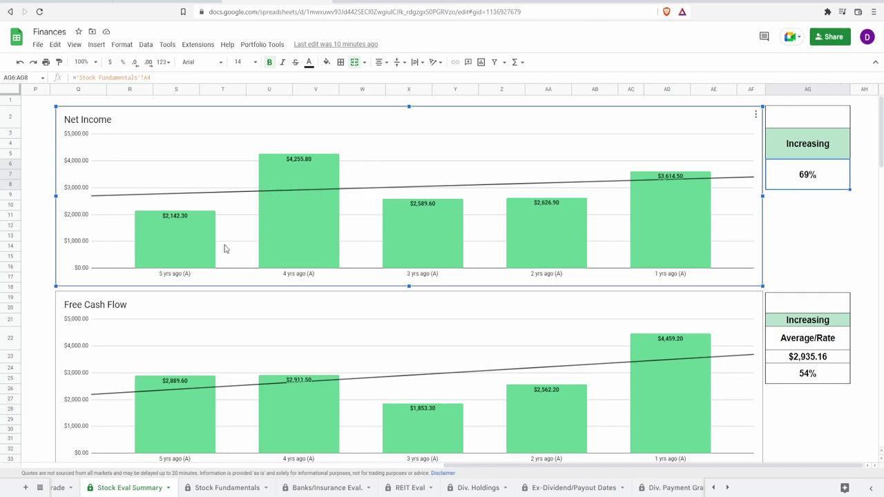
mouse_move(205, 250)
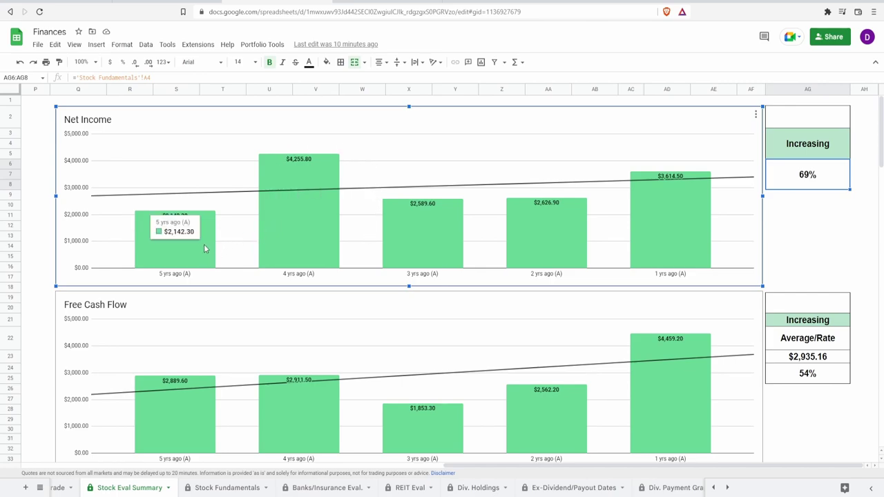
mouse_move(685, 224)
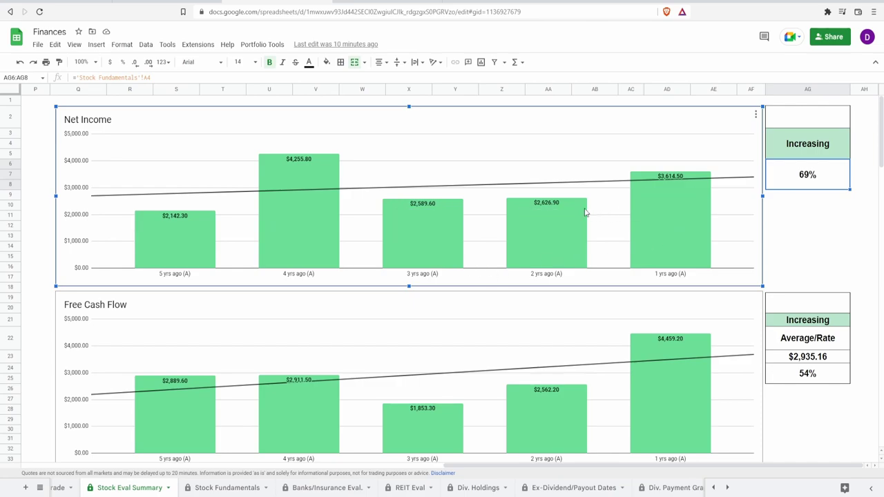
Enter 75% in cell AG2, the blank cell above the Net Income trend label
left_click(778, 119)
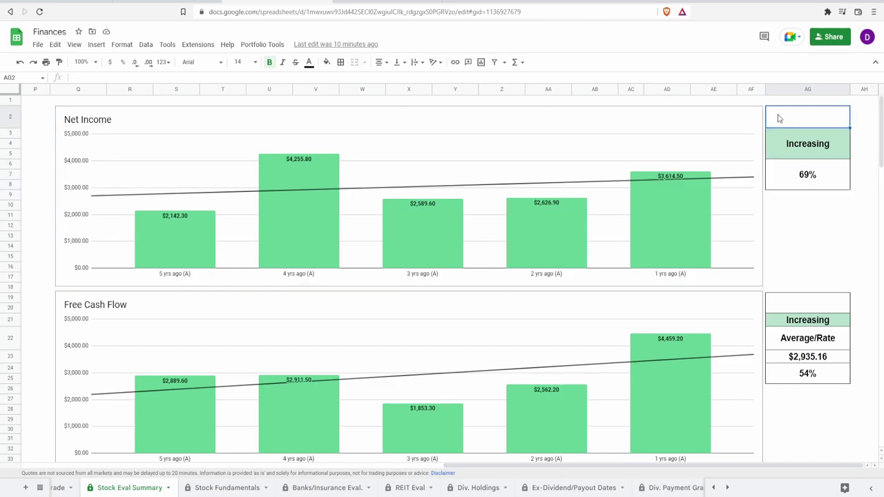
type("75%")
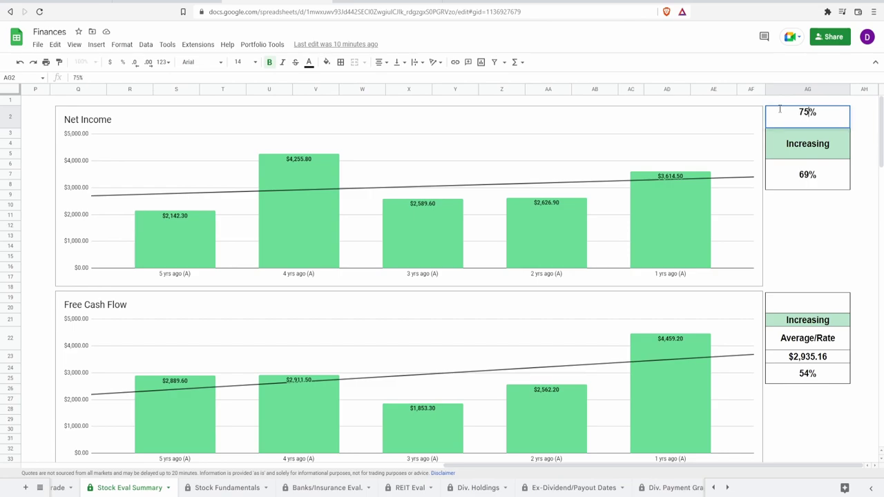
key("Return")
Examine the Free Cash Flow chart's yearly bars together with its growth rate and five-year average
scroll(450, 275, "down", 3)
left_click(450, 274)
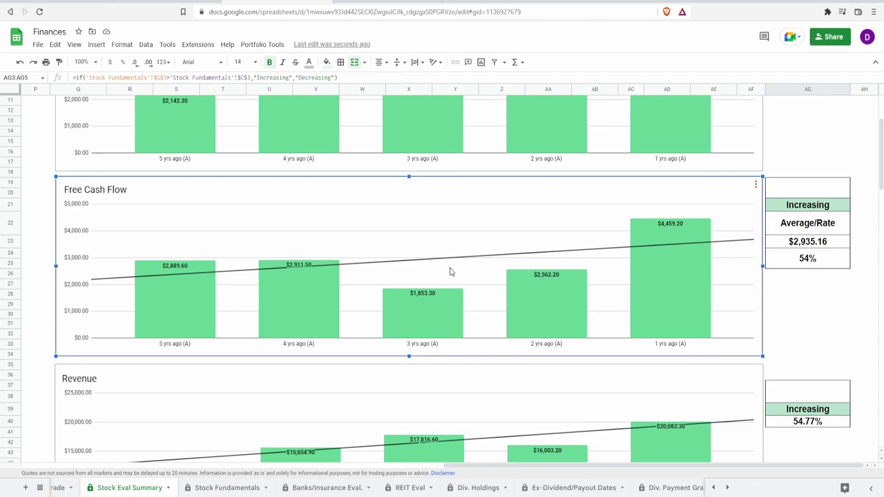
mouse_move(192, 307)
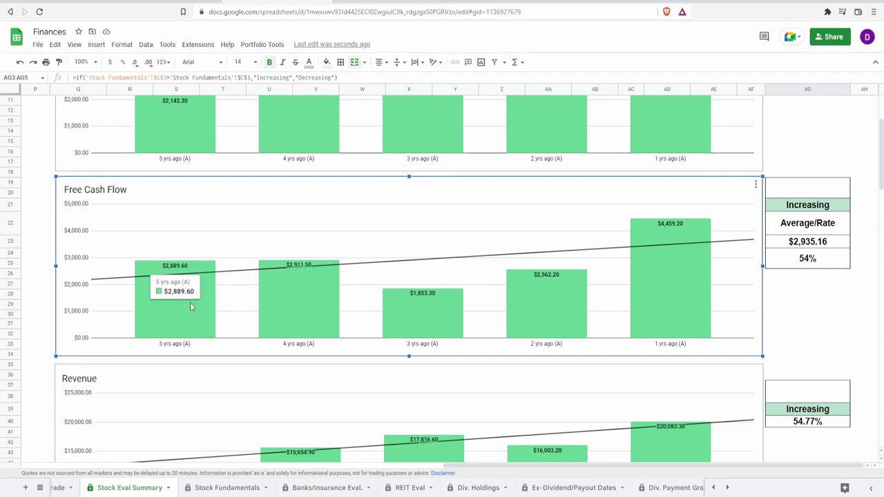
mouse_move(664, 305)
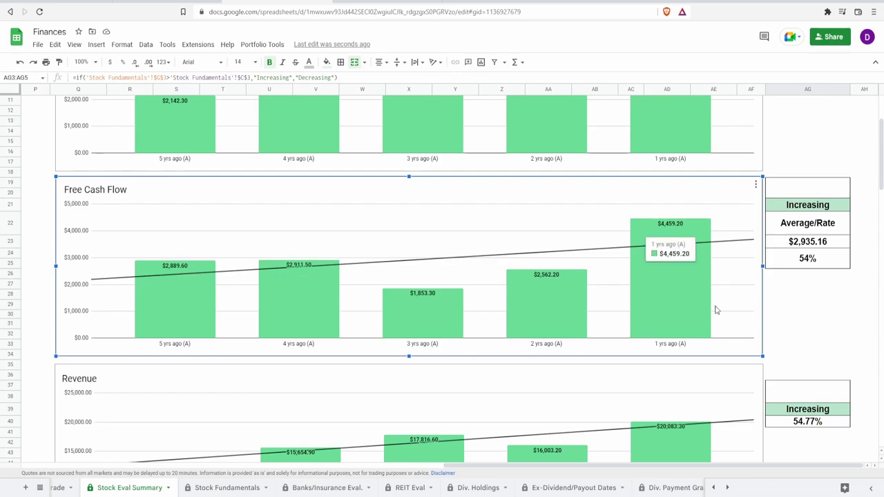
left_click(808, 262)
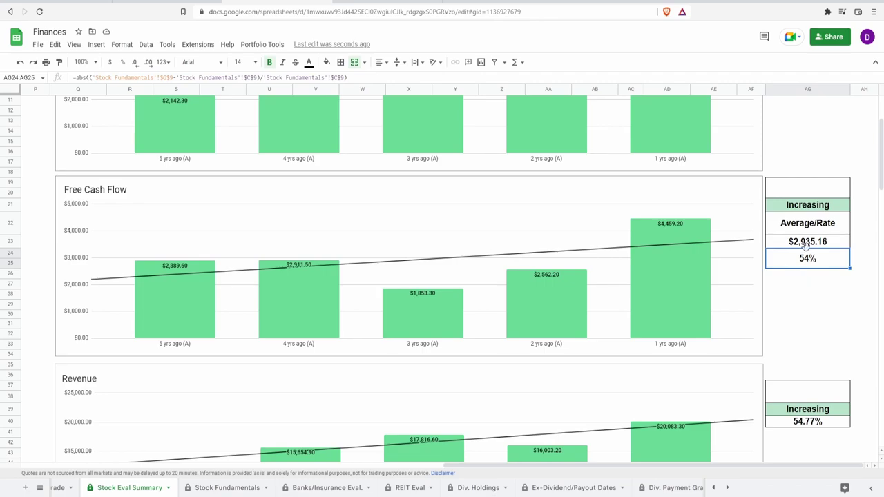
left_click(809, 246)
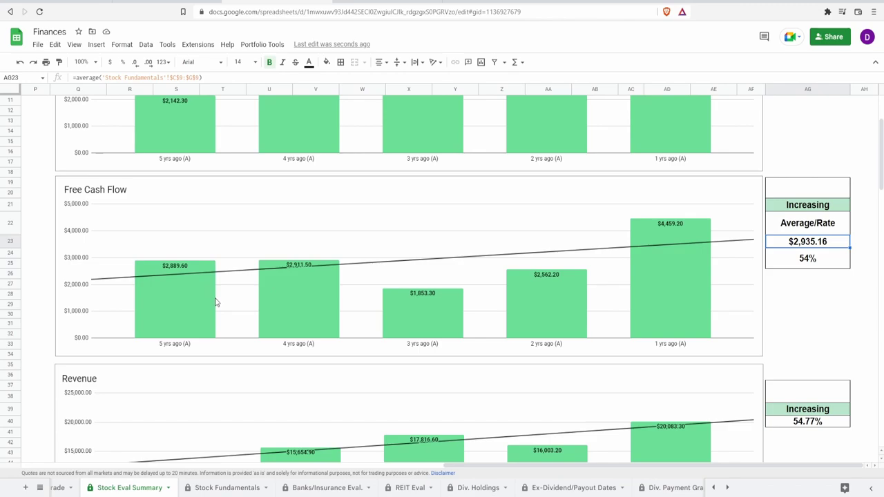
left_click(191, 304)
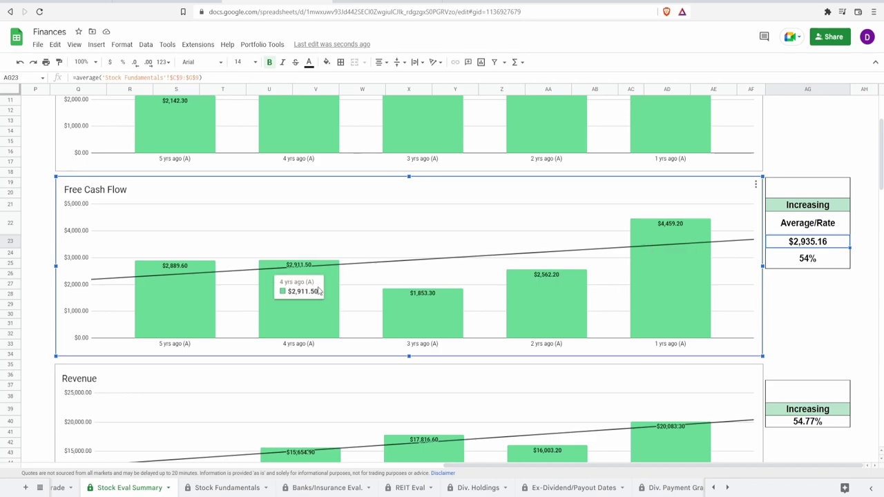
Enter 70% in the blank merged cell AG19:AG20 above the Free Cash Flow trend label
left_click(815, 196)
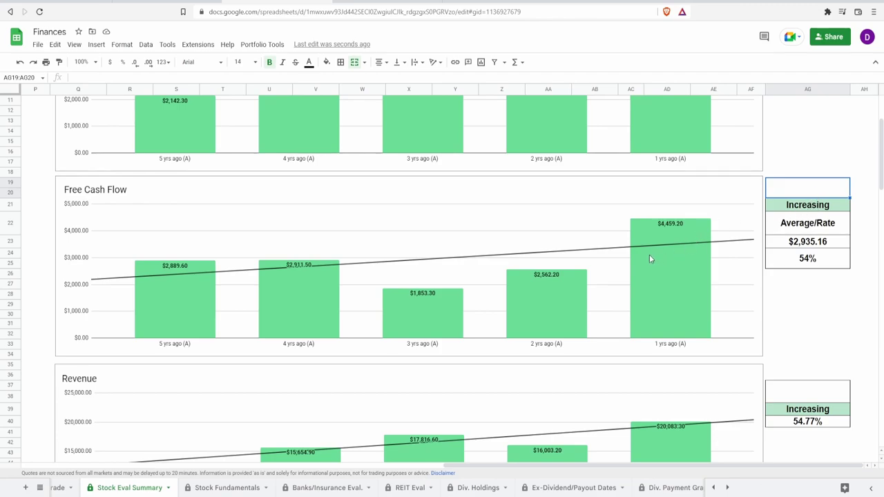
type("70")
key("Return")
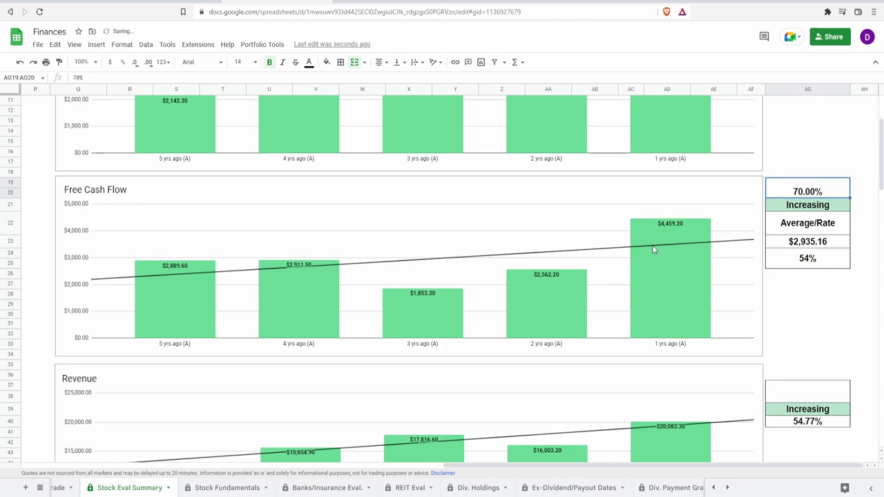
Review the Revenue chart and its growth rate, and enter 100% in the blank merged cell AG37:AG38 above the Revenue trend label
left_click(563, 311)
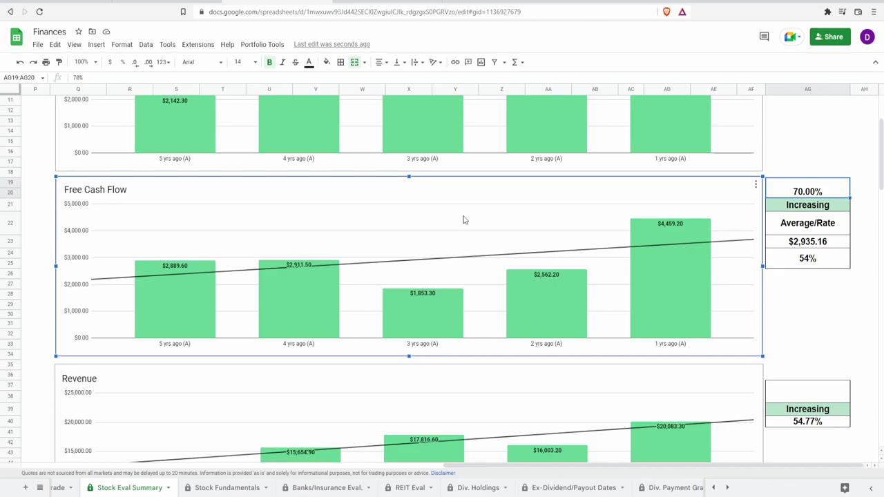
scroll(463, 219, "down", 5)
left_click(523, 256)
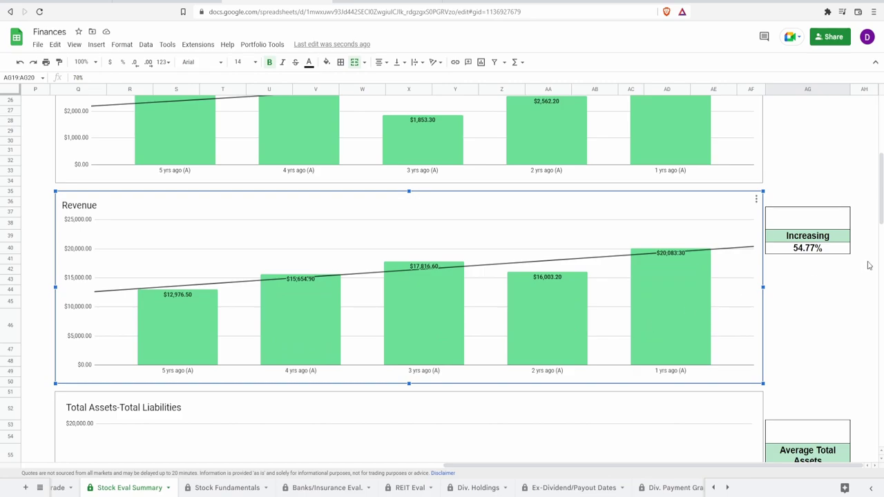
left_click(827, 248)
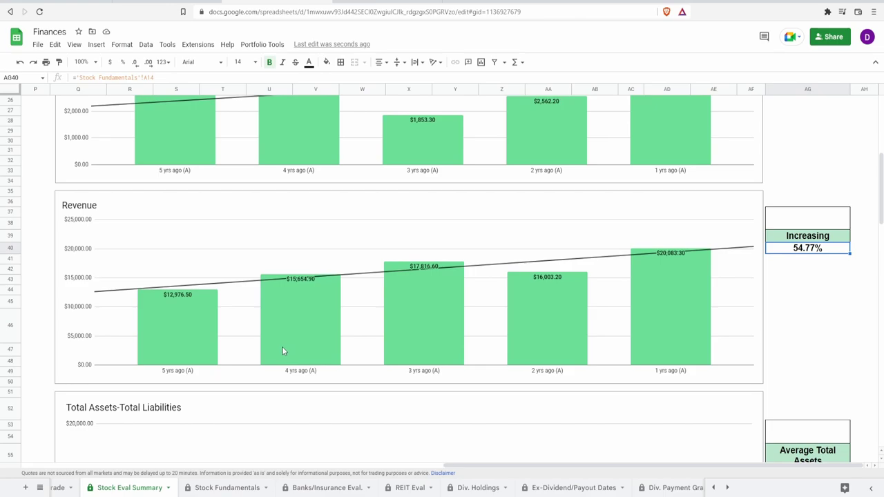
left_click(533, 314)
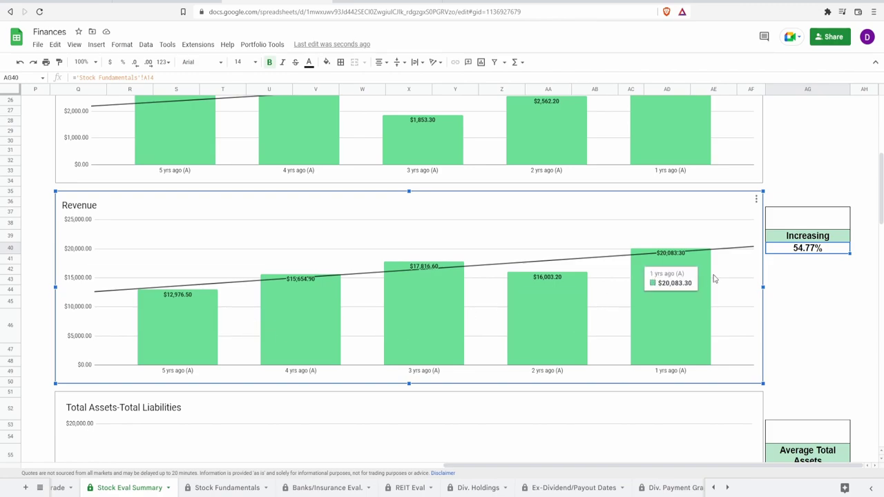
left_click(804, 226)
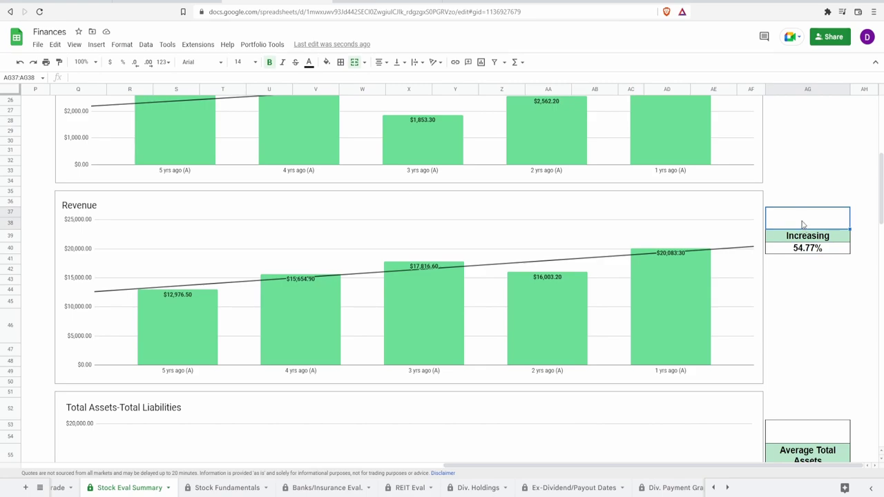
type("100")
key("Return")
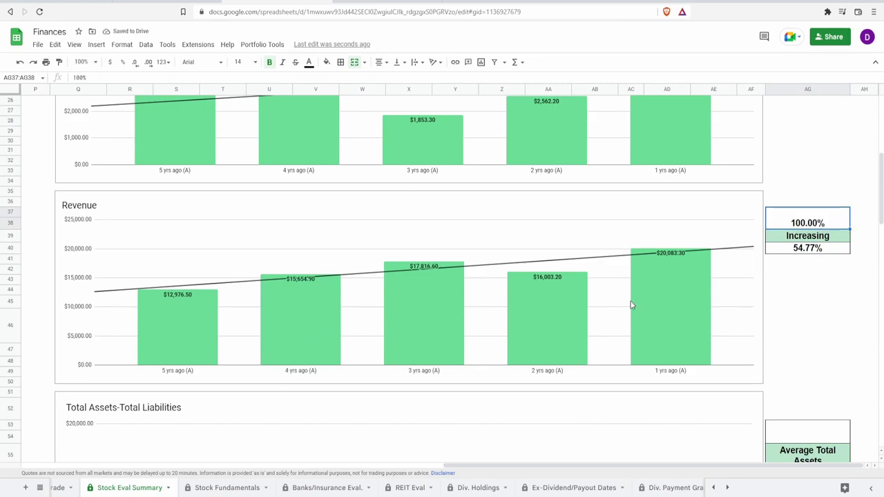
Examine the Total Assets-Total Liabilities chart's yearly bars, along with average total assets, average total liabilities and their difference
scroll(634, 301, "down", 4)
left_click(430, 197)
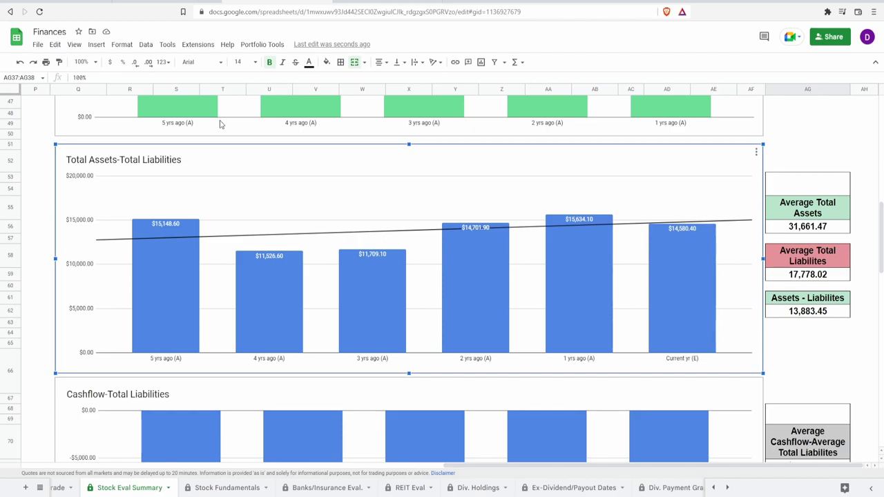
mouse_move(669, 306)
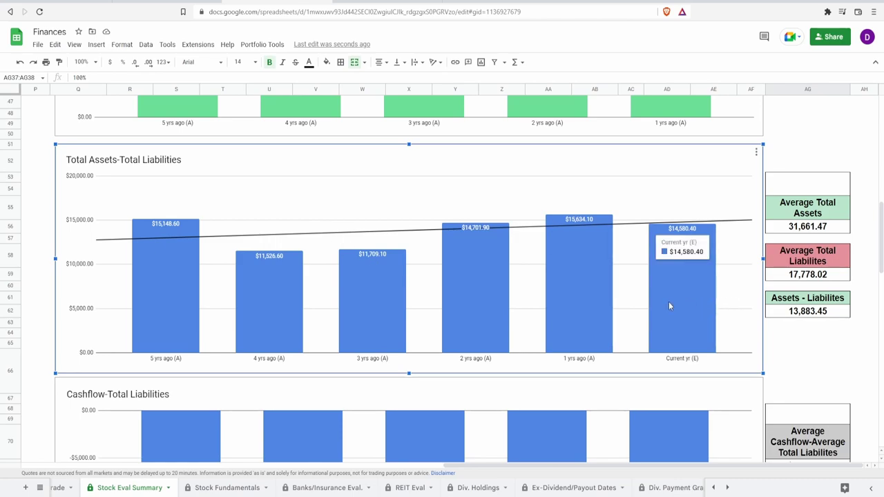
mouse_move(261, 338)
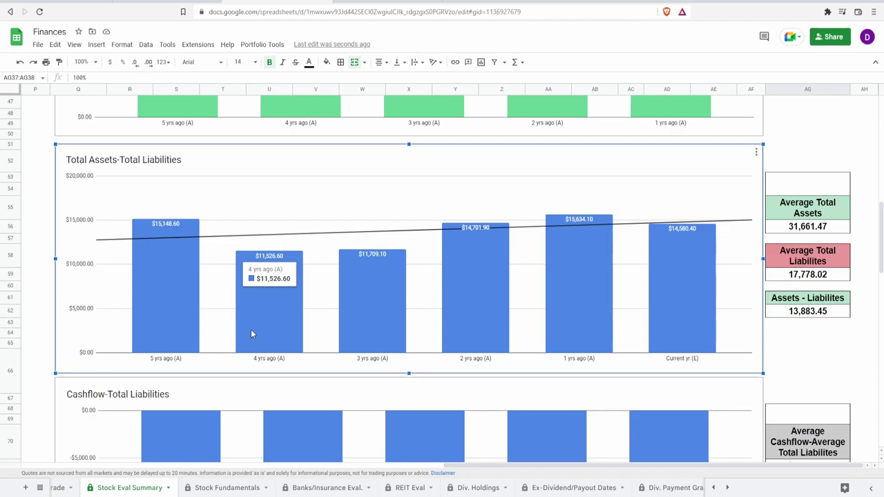
mouse_move(172, 329)
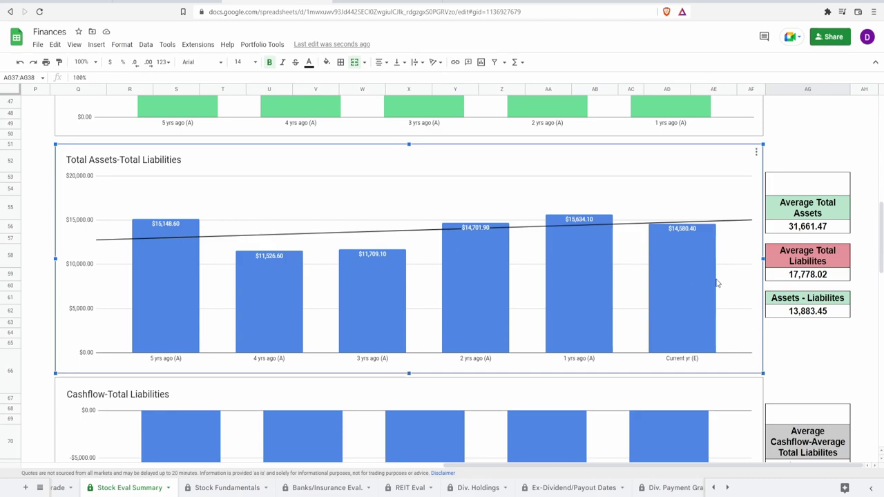
mouse_move(608, 285)
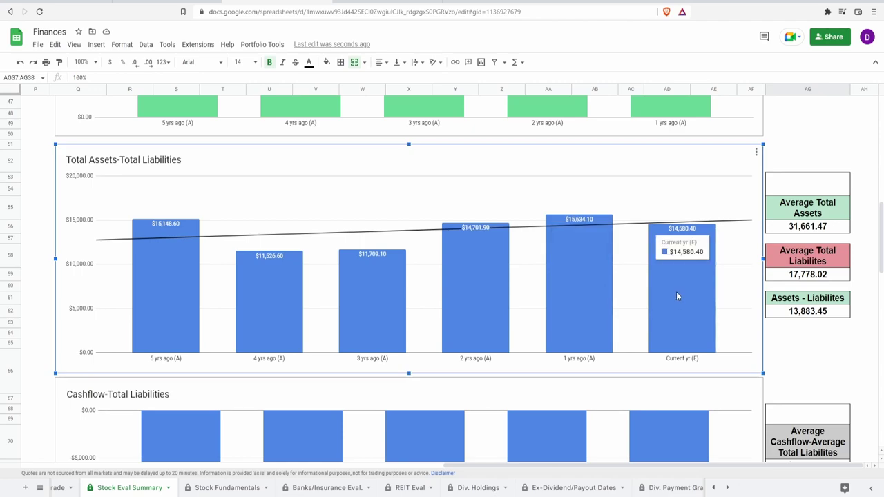
left_click(784, 228)
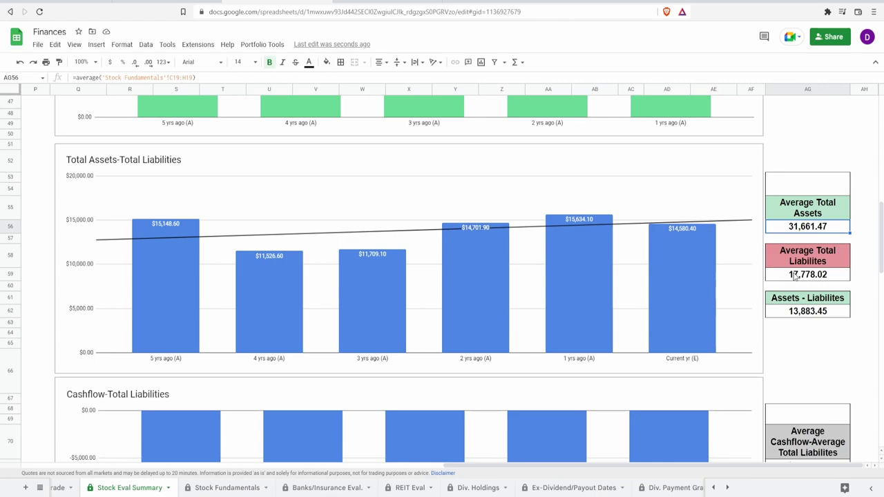
left_click(794, 274)
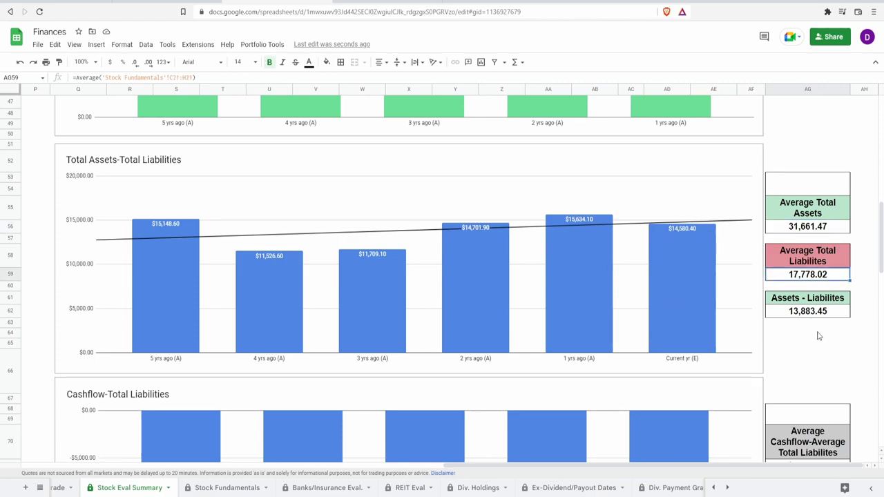
left_click(811, 315)
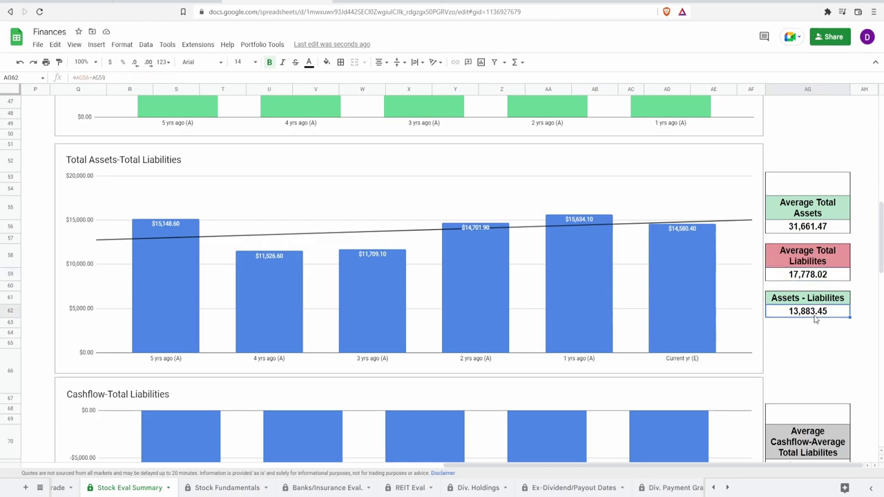
Enter 75% in the blank merged cell AG53:AG54 above the Average Total Assets label
left_click(812, 185)
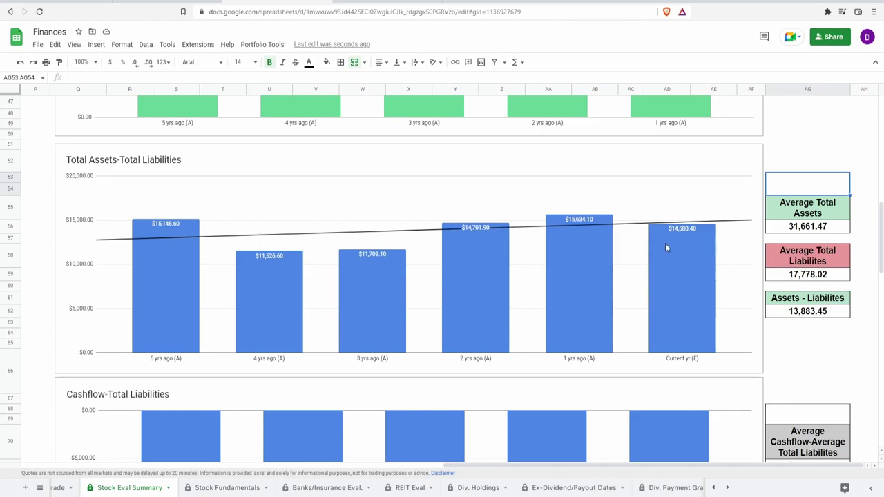
left_click(245, 318)
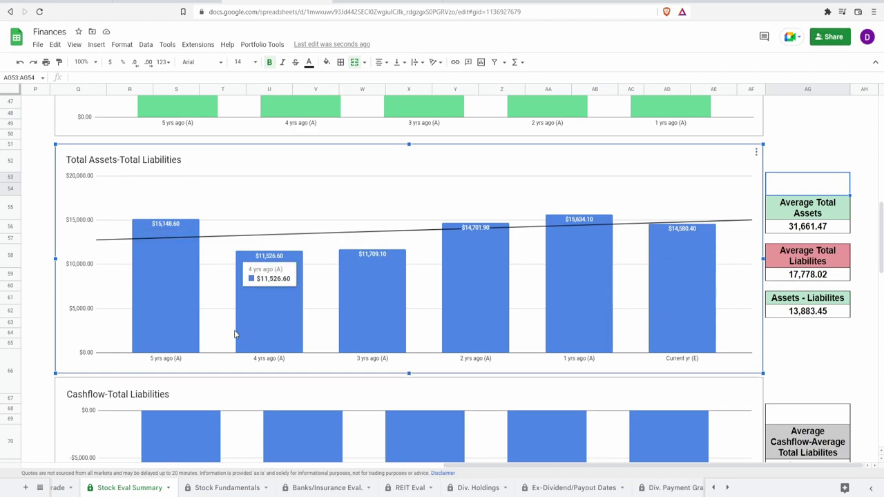
left_click(842, 194)
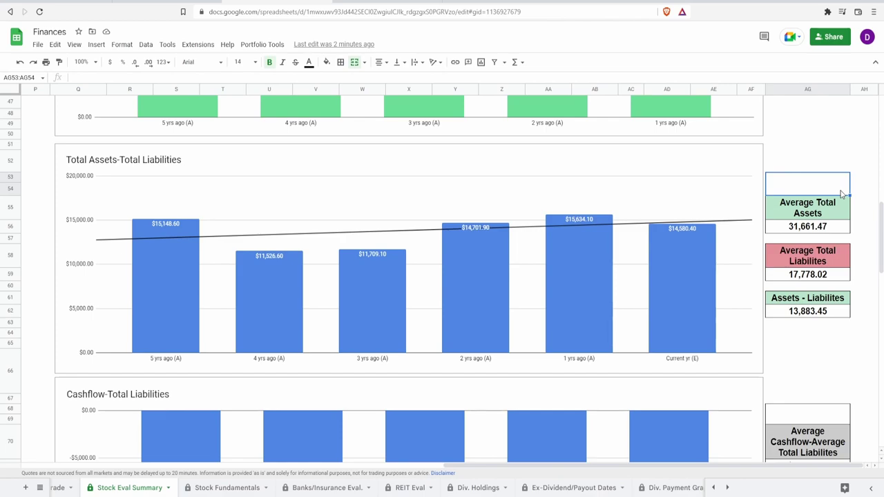
left_click(665, 280)
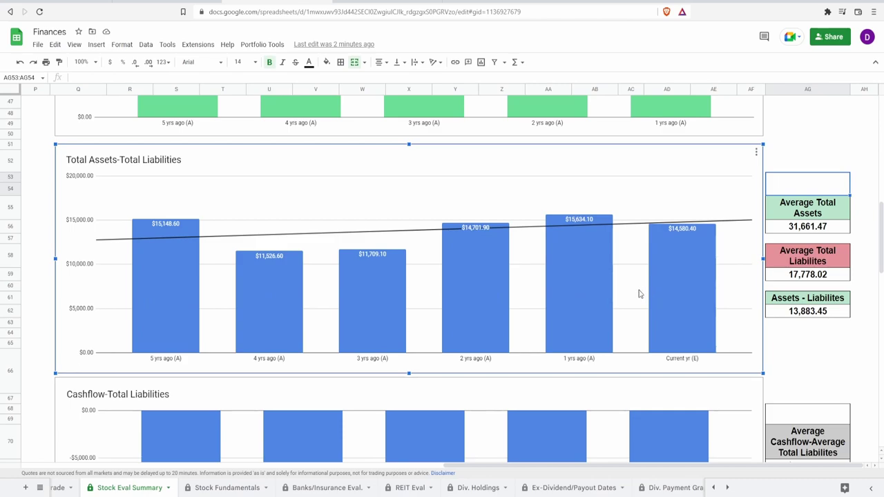
left_click(819, 192)
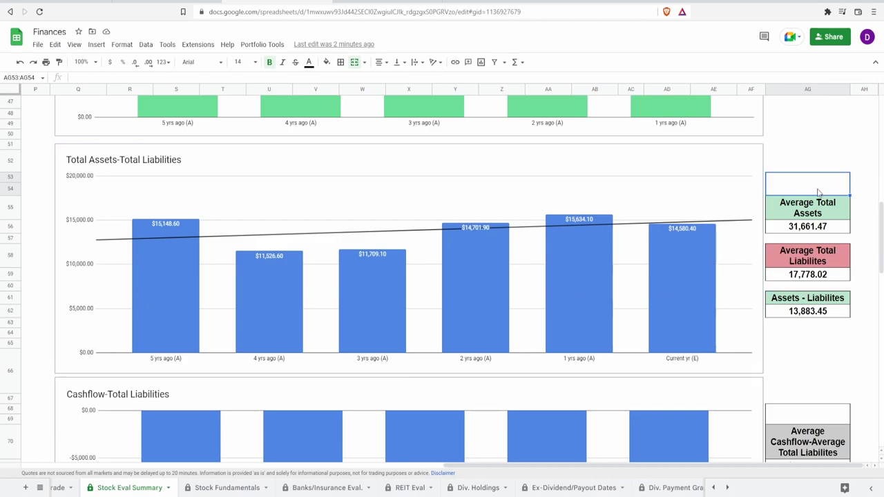
type("75")
key("Return")
Examine the Cashflow-Total Liabilities chart year by year, together with the average cashflow minus average total liabilities figure
scroll(378, 265, "down", 3)
left_click(378, 265)
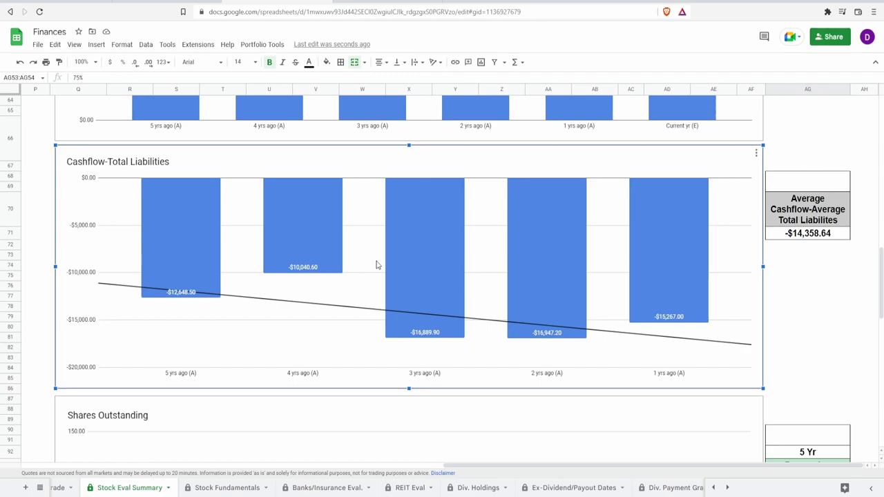
mouse_move(684, 291)
mouse_move(207, 295)
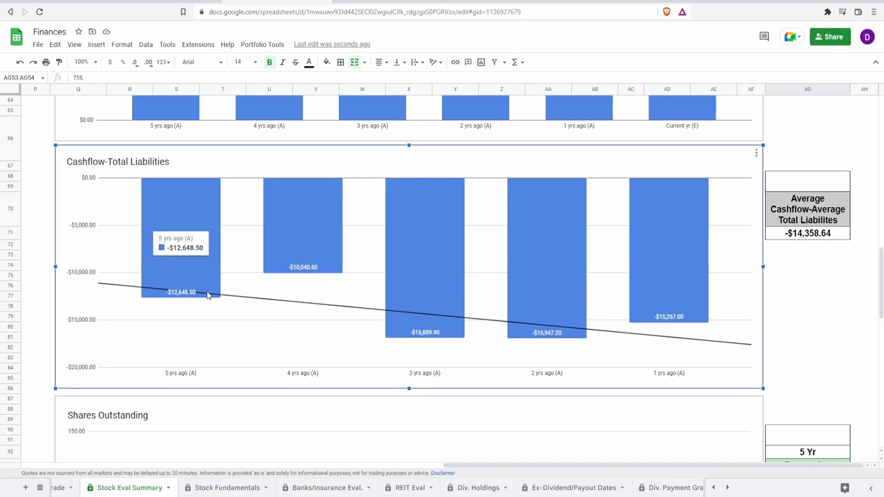
mouse_move(307, 255)
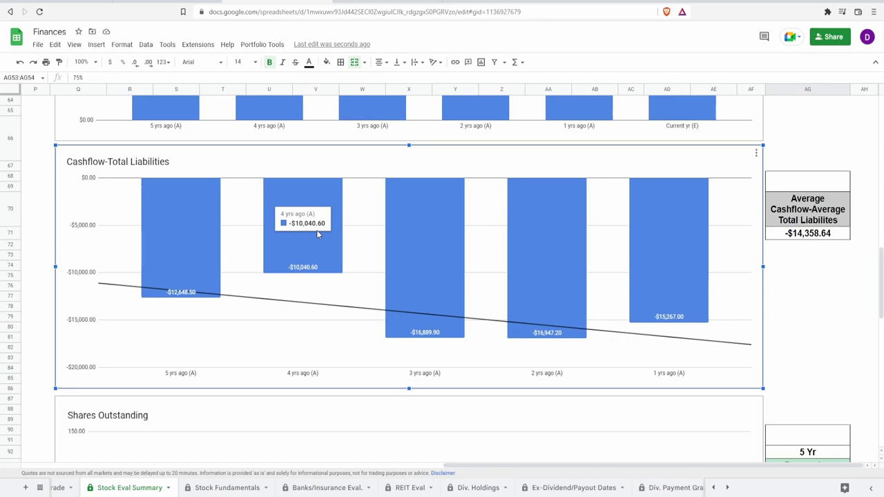
mouse_move(411, 316)
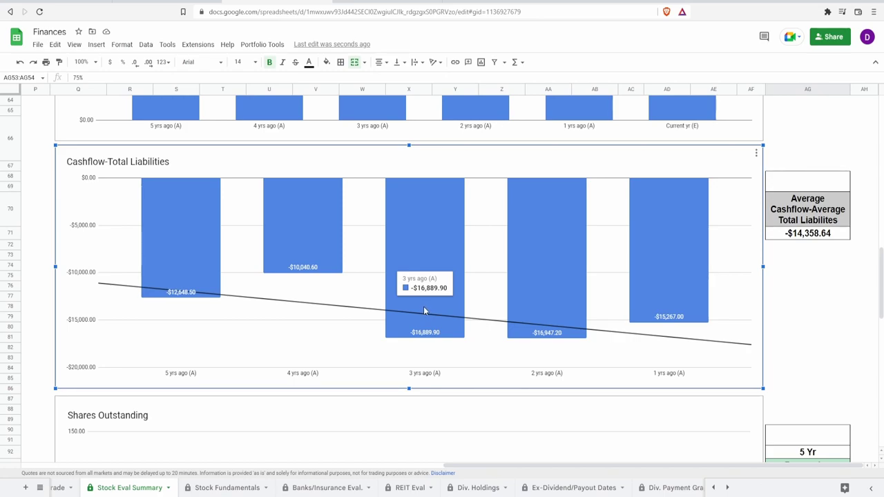
mouse_move(553, 326)
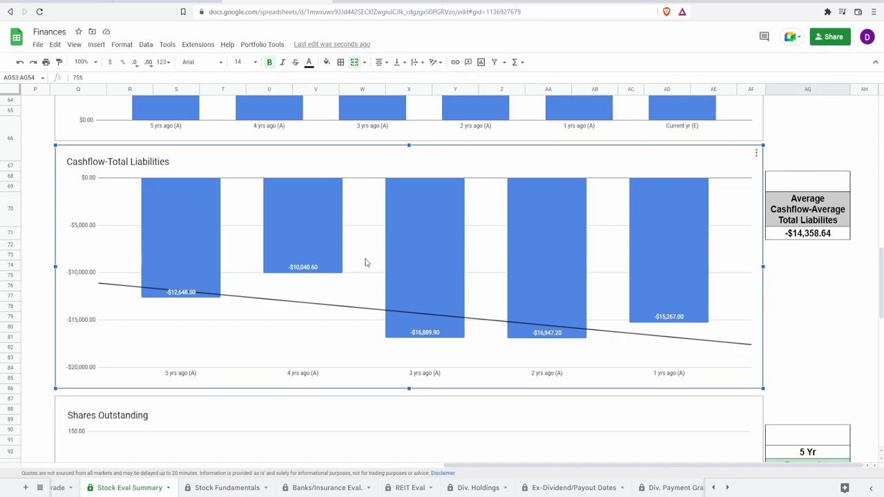
left_click(839, 235)
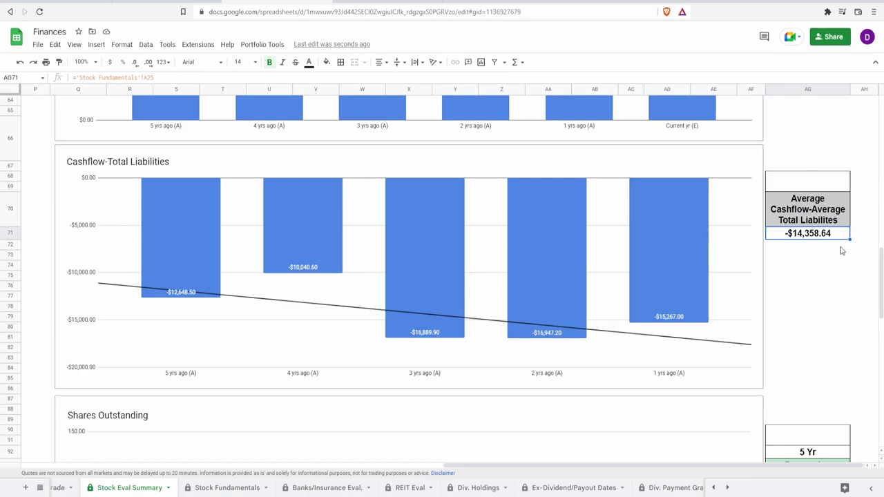
Enter 45% in the blank merged cell AG68:AG69 beside the Cashflow-Total Liabilities chart
left_click(833, 182)
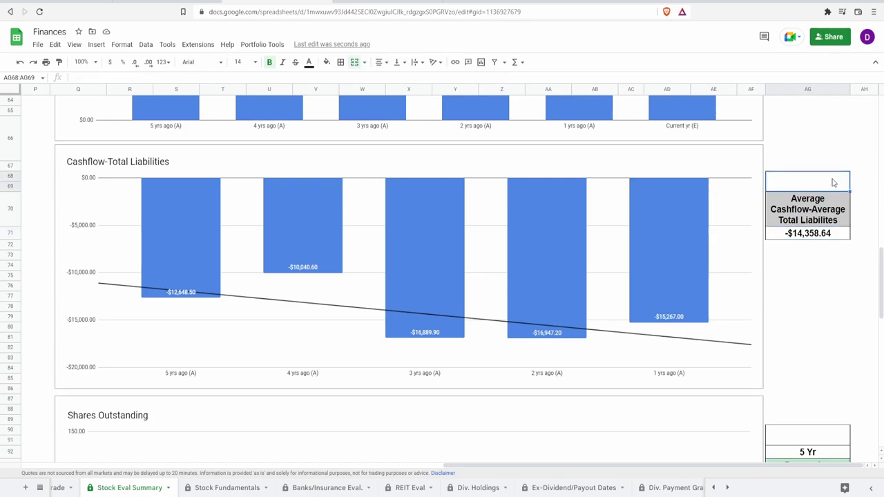
type("45%")
key("Return")
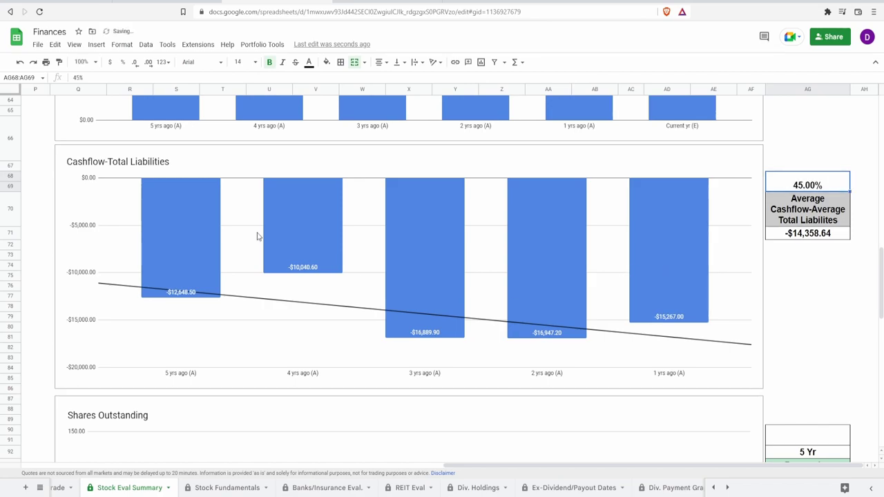
left_click(213, 262)
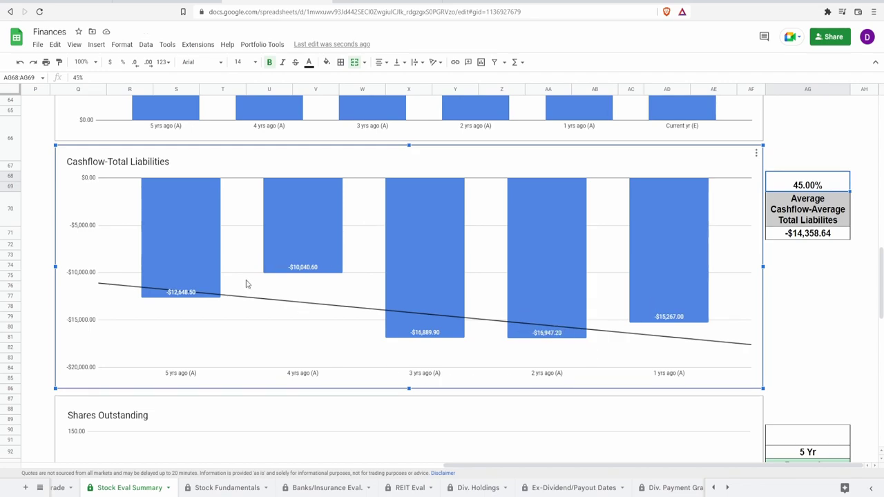
Examine the Shares Outstanding chart from five years ago to the current year, including the 5-year and previous-to-current change rates
scroll(395, 280, "down", 4)
left_click(421, 316)
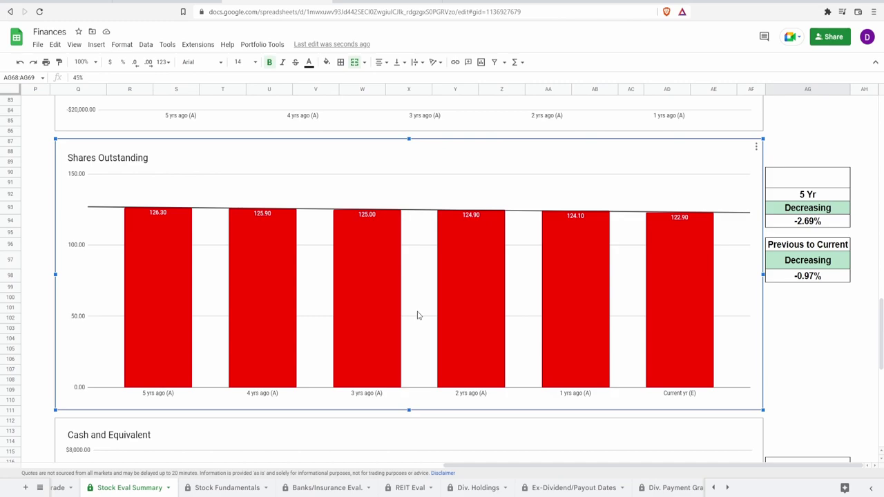
mouse_move(170, 316)
mouse_move(693, 284)
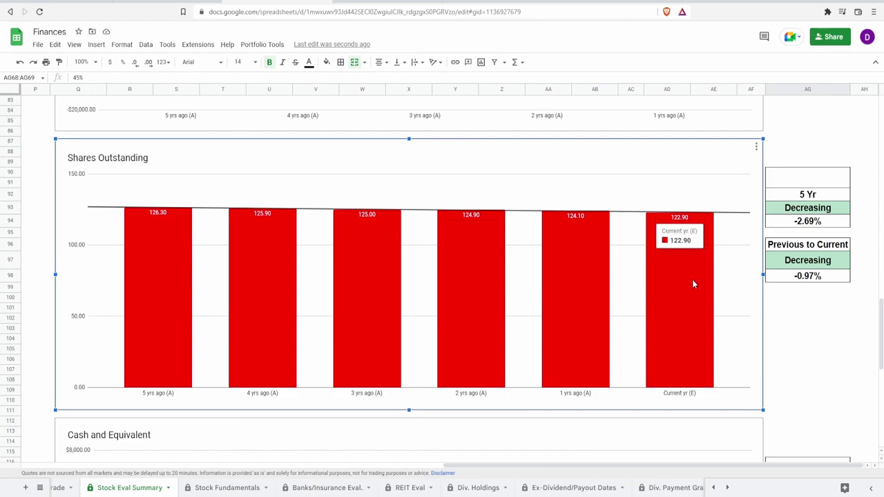
left_click(806, 223)
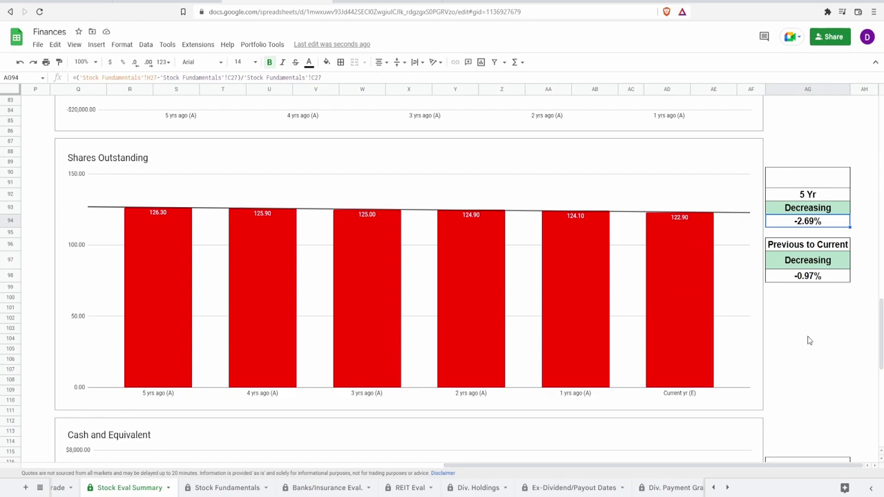
left_click(802, 278)
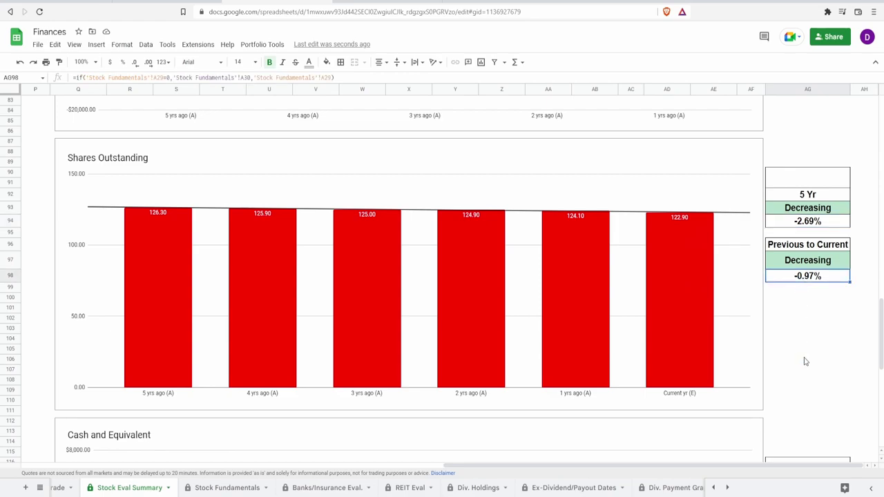
left_click(562, 284)
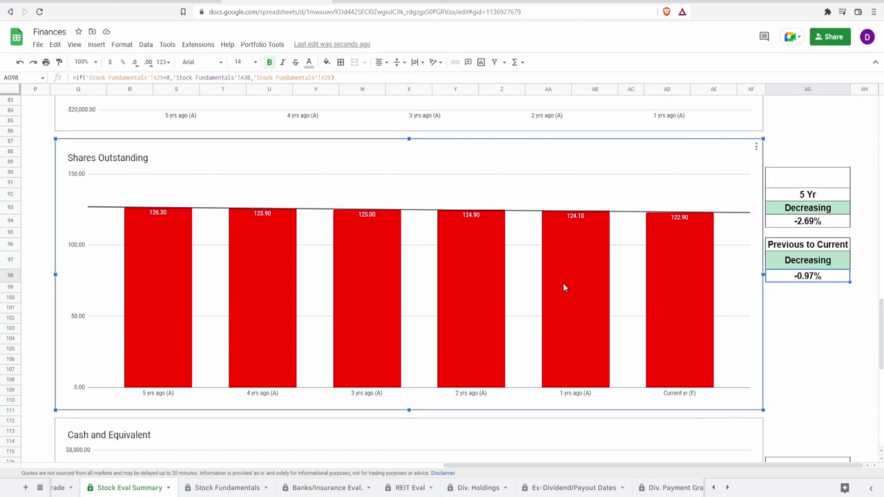
mouse_move(654, 289)
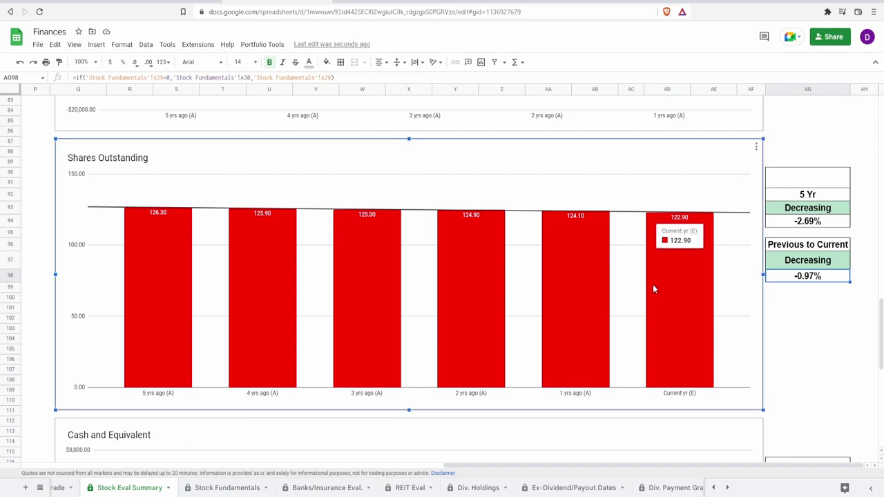
mouse_move(235, 314)
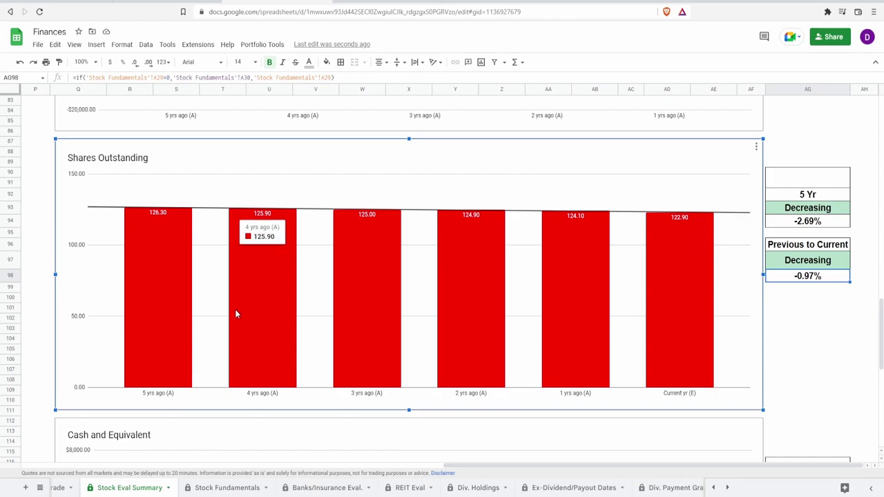
Enter 100% in the blank merged cell AG90:AG91 beside the Shares Outstanding chart
mouse_move(380, 346)
left_click(830, 178)
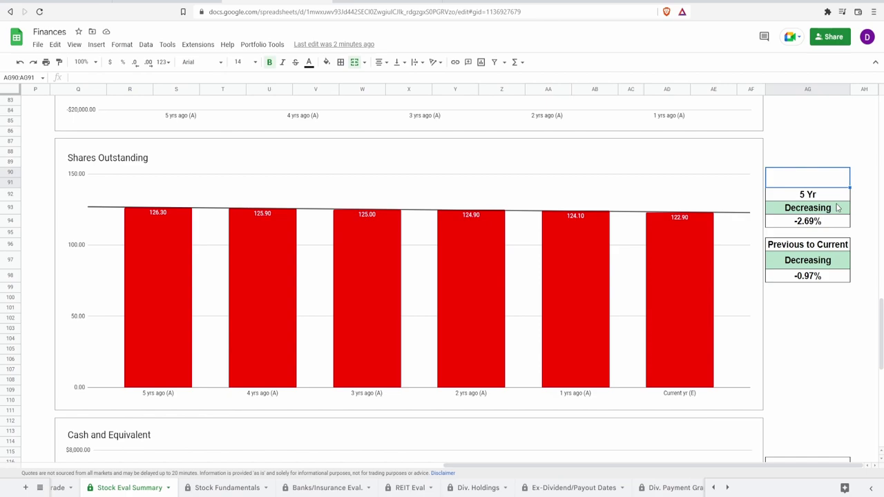
type("100")
key("Return")
Examine the Cash and Equivalent chart up to the current year, together with the Average Cash figure beside it
scroll(548, 353, "down", 3)
left_click(548, 354)
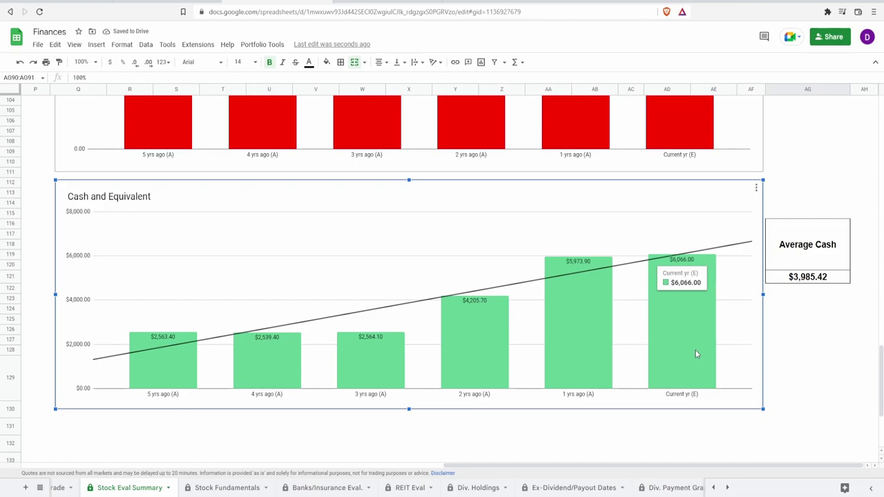
left_click(798, 279)
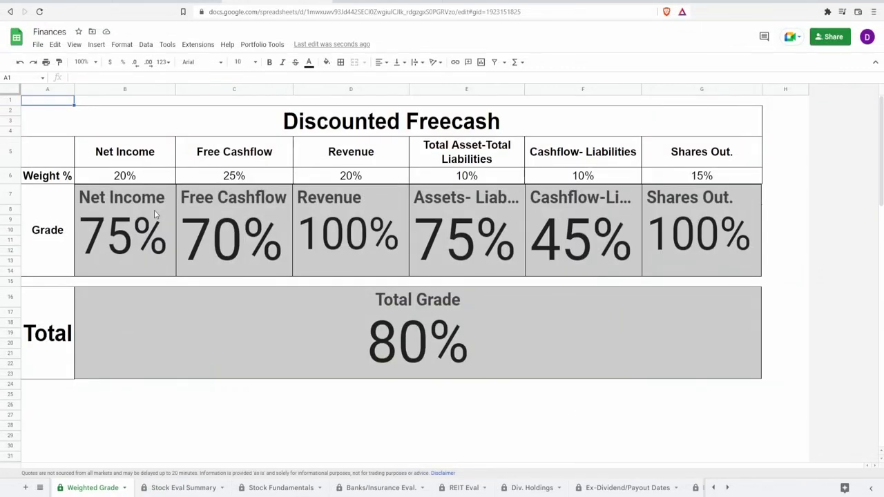
Go through the Weighted Grade sheet's category grades from Net Income to Shares Out., ending with the Total Grade
left_click(154, 210)
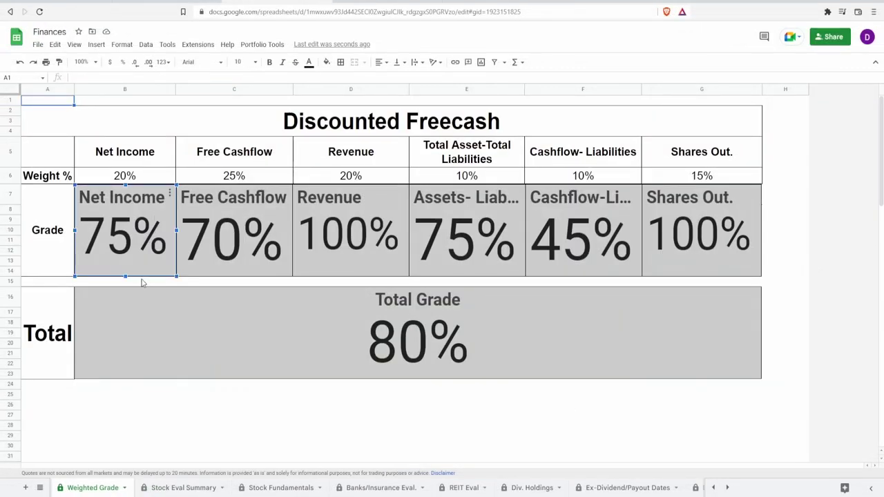
left_click(203, 247)
left_click(359, 230)
left_click(465, 247)
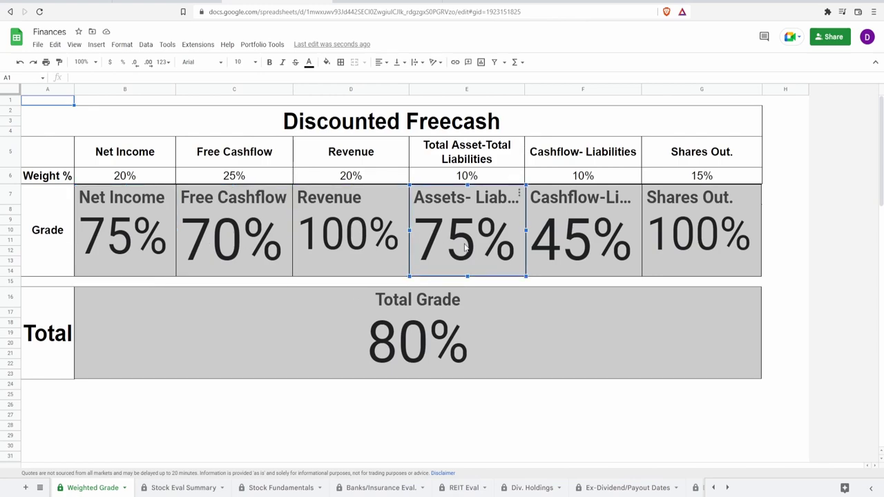
left_click(569, 253)
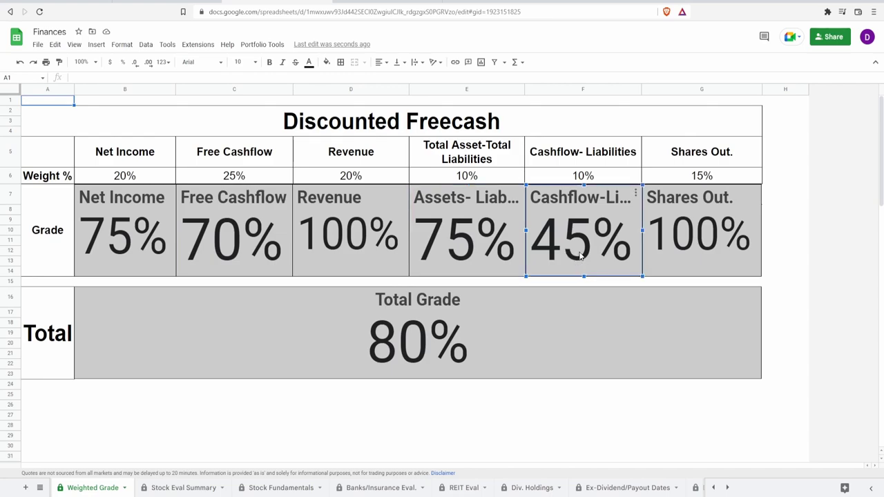
left_click(723, 237)
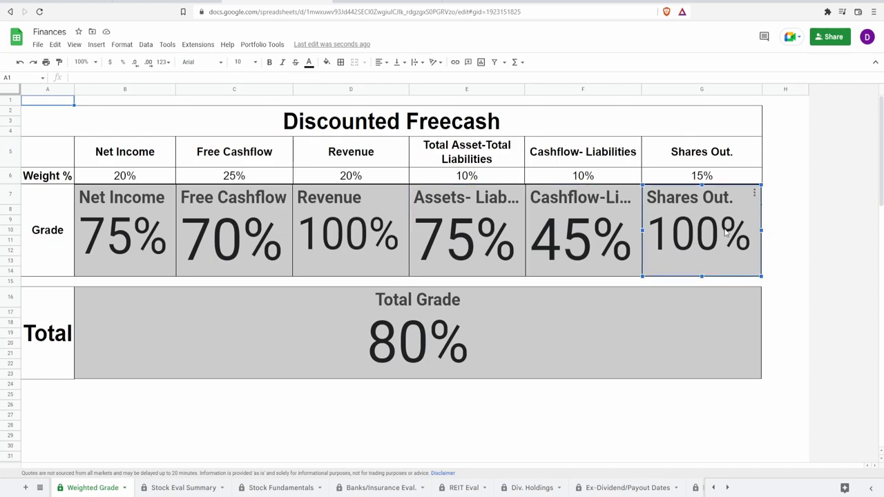
left_click(365, 365)
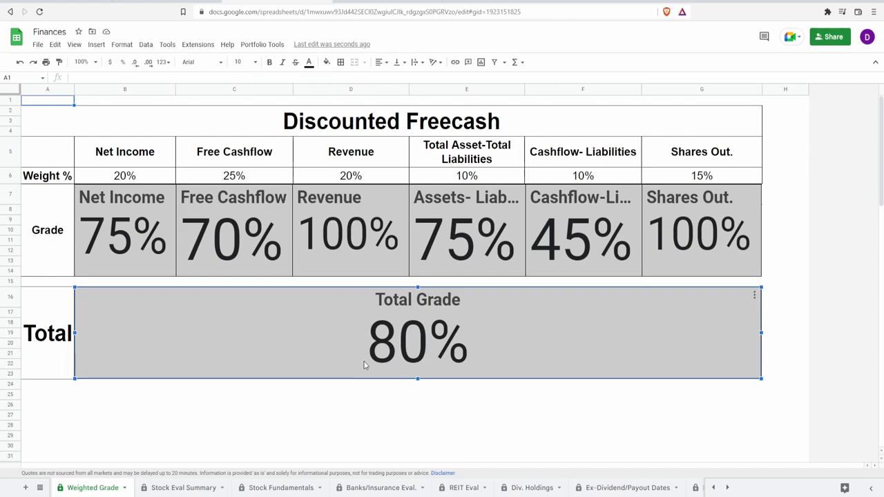
Compare the Cashflow-Liabilities and Assets-Liabilities grades with the Total Grade on the Weighted Grade sheet
left_click(563, 267)
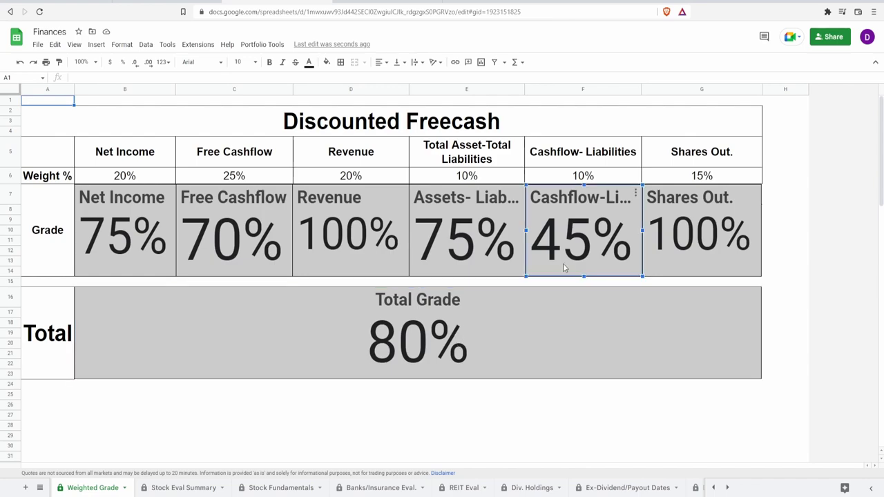
left_click(500, 239)
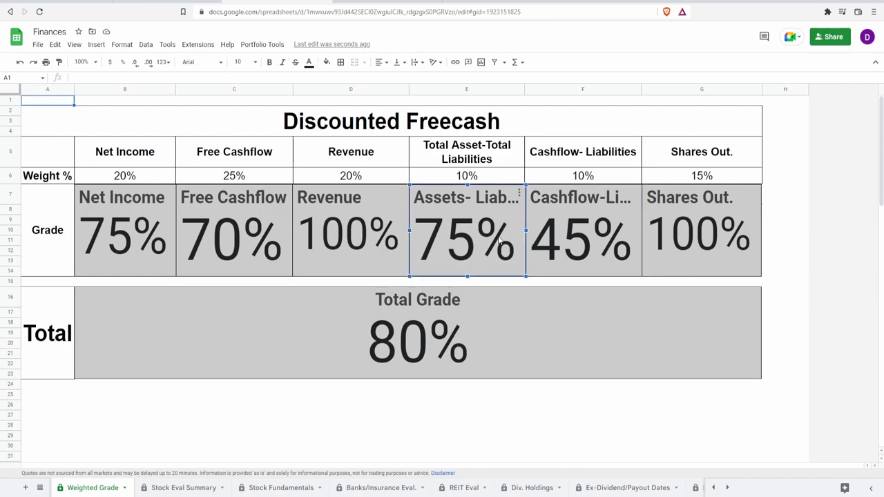
left_click(474, 328)
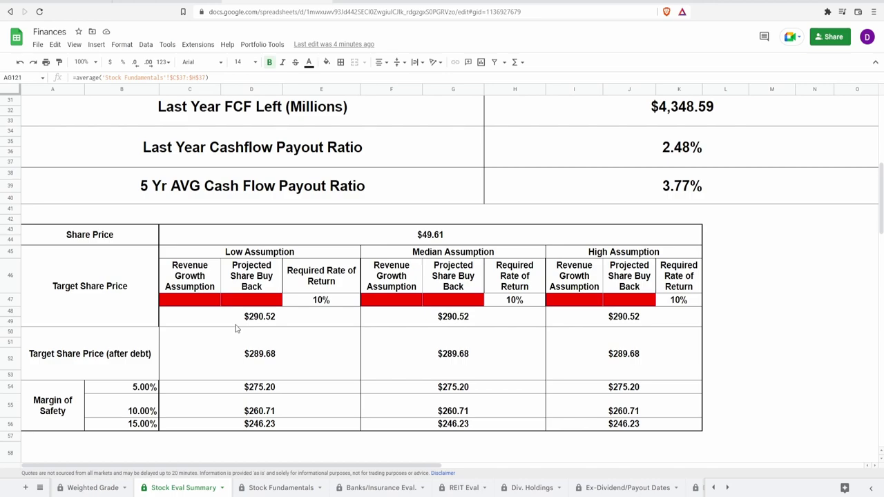
Examine the Stock Eval Summary's target share prices before and after debt, the 15% margin of safety price and the blank share buyback assumption
left_click_drag(239, 320, 639, 430)
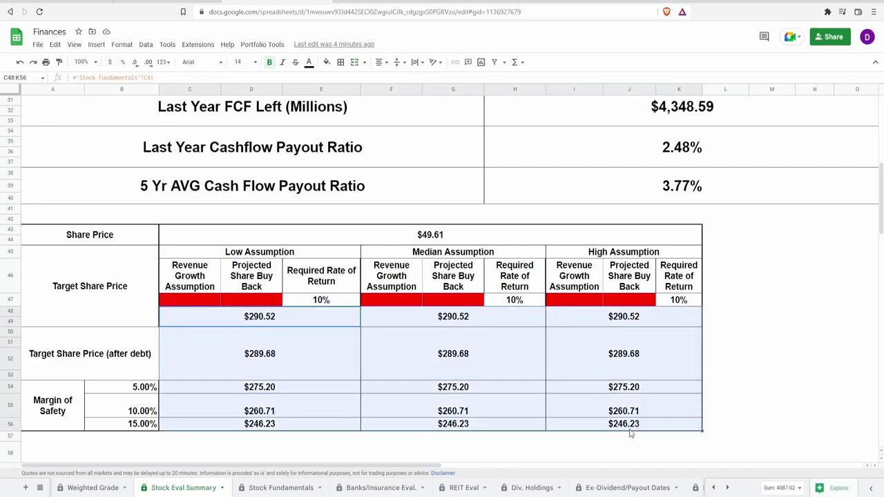
left_click(608, 319)
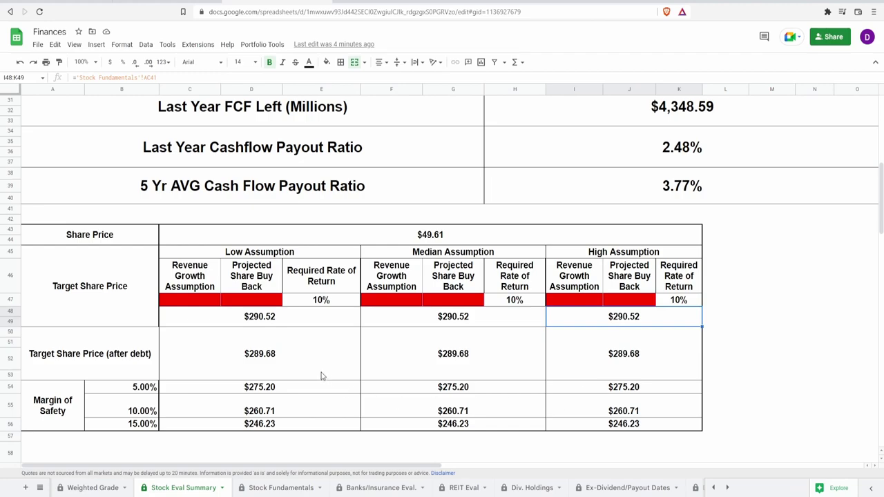
left_click(310, 321)
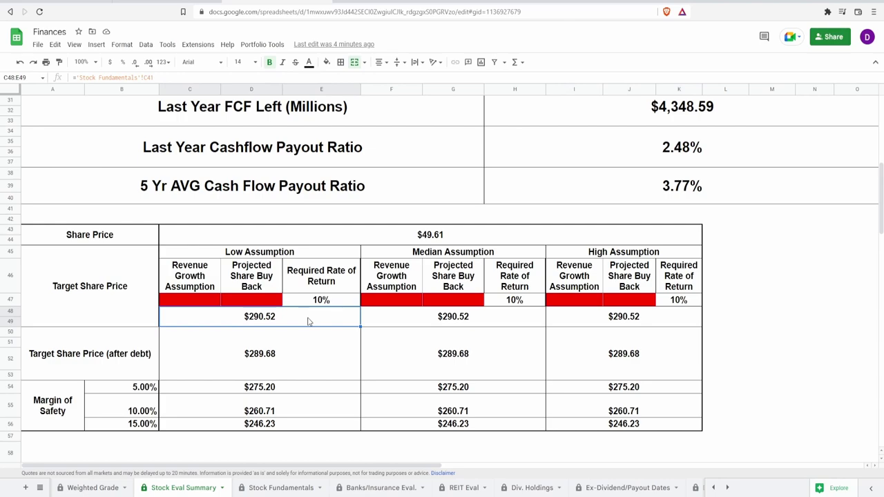
left_click(249, 367)
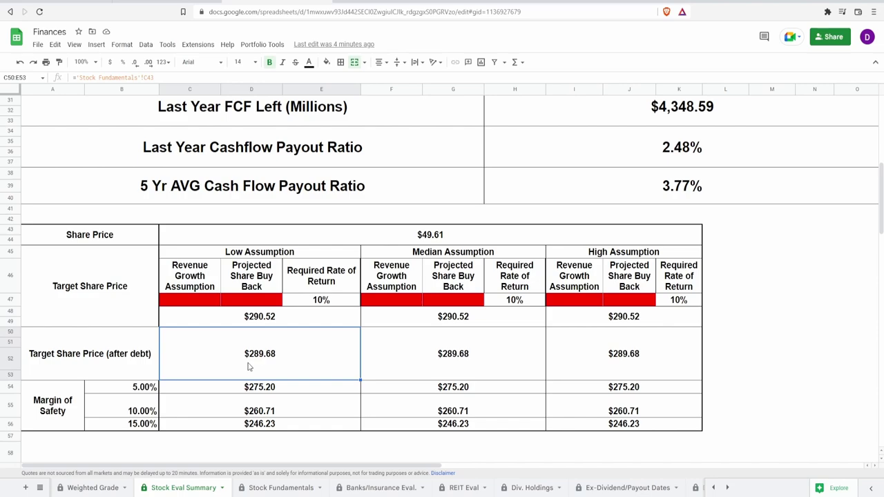
left_click(250, 424)
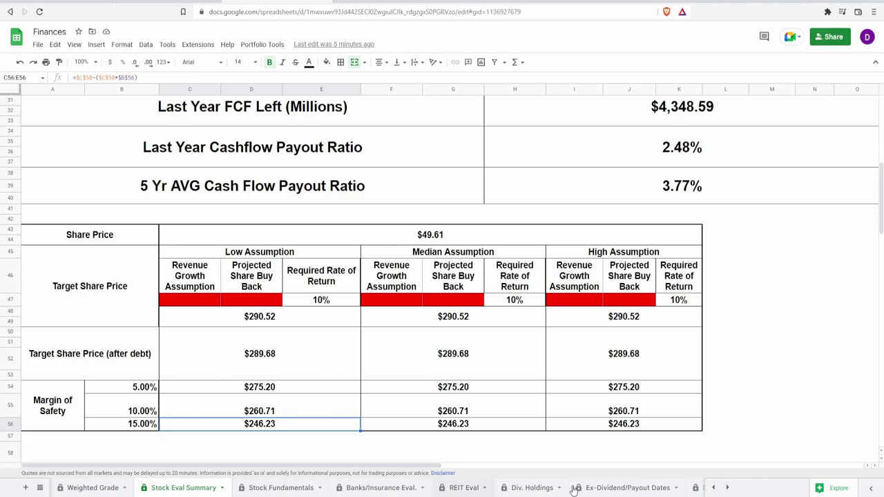
left_click(237, 301)
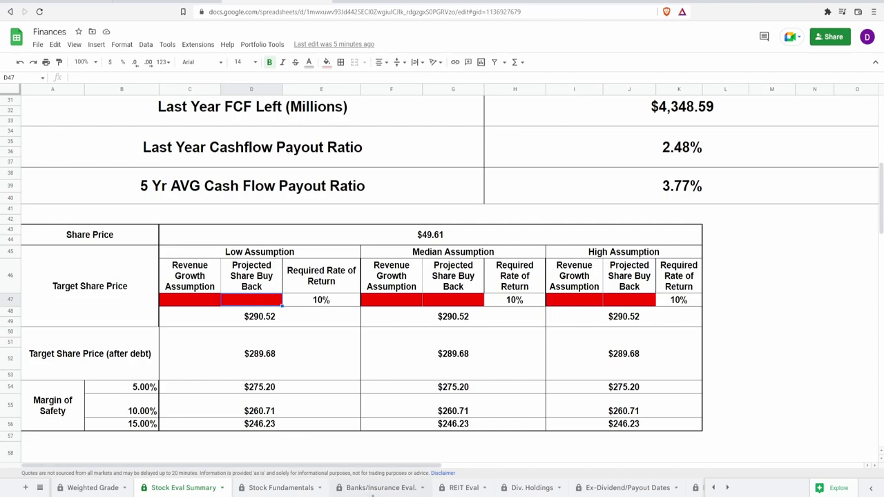
Examine the Book Value/Share and Tangible Book Value/Share charts on the Banks/Insurance Eval. sheet, focusing on the current year
left_click(373, 492)
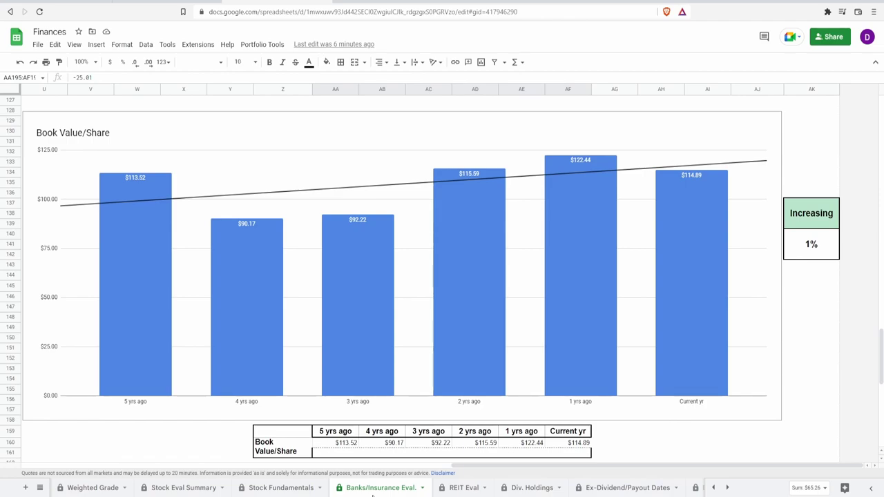
left_click(568, 445)
left_click(684, 298)
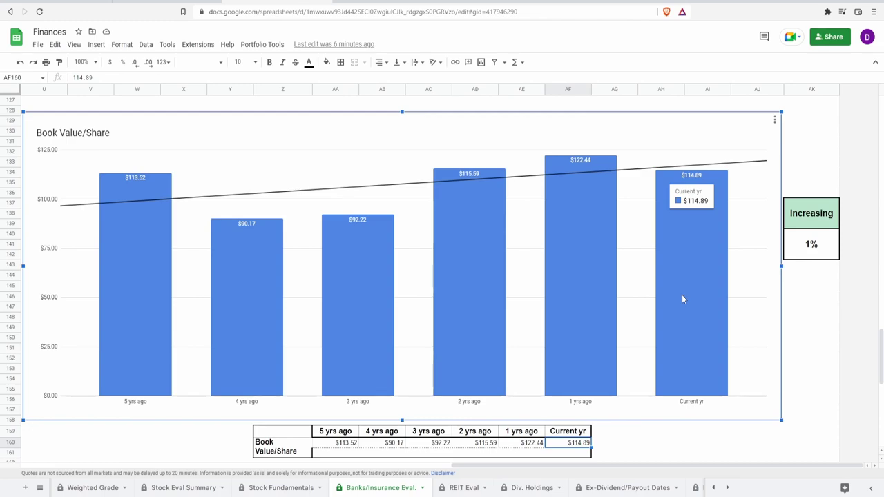
scroll(683, 297, "down", 5)
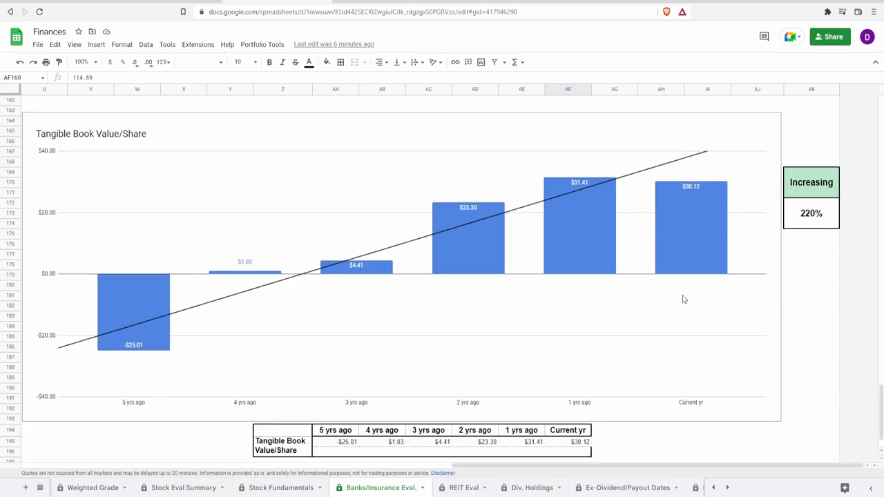
left_click(689, 234)
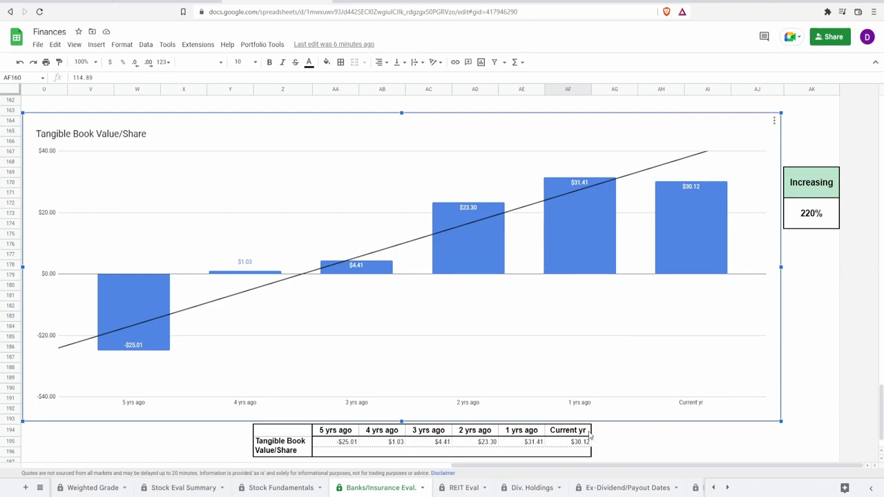
scroll(594, 429, "up", 5)
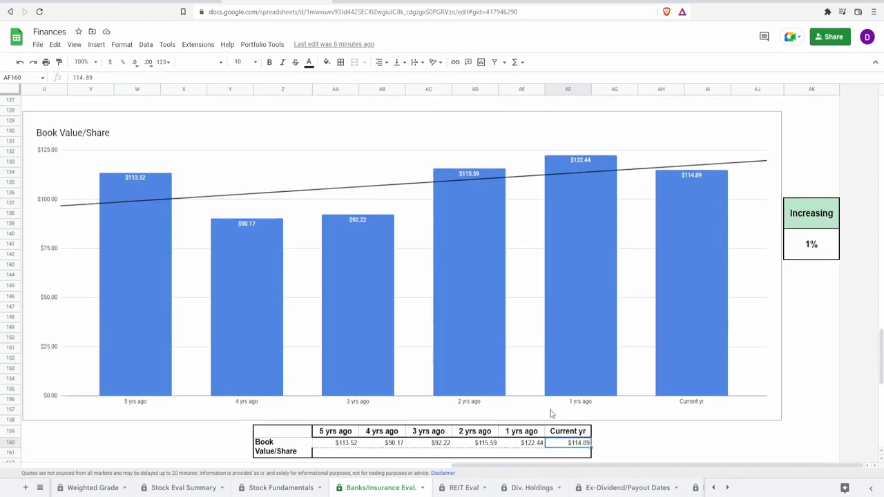
left_click(688, 334)
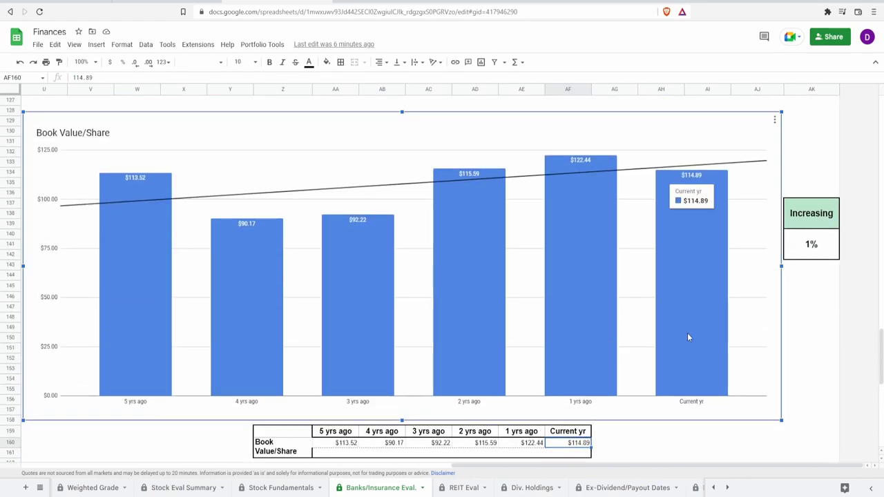
scroll(687, 333, "down", 5)
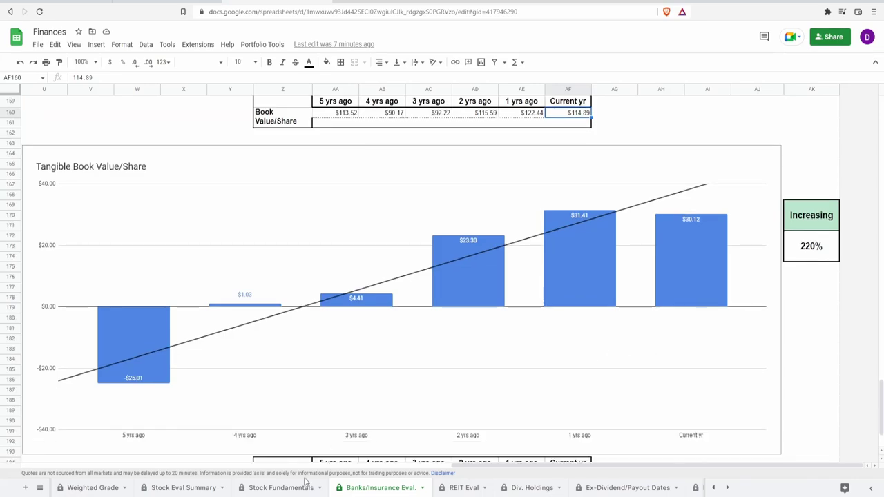
Compare the share price on the Stock Eval Summary sheet with the current-year tangible book value and book value per share on Banks/Insurance Eval
left_click(183, 488)
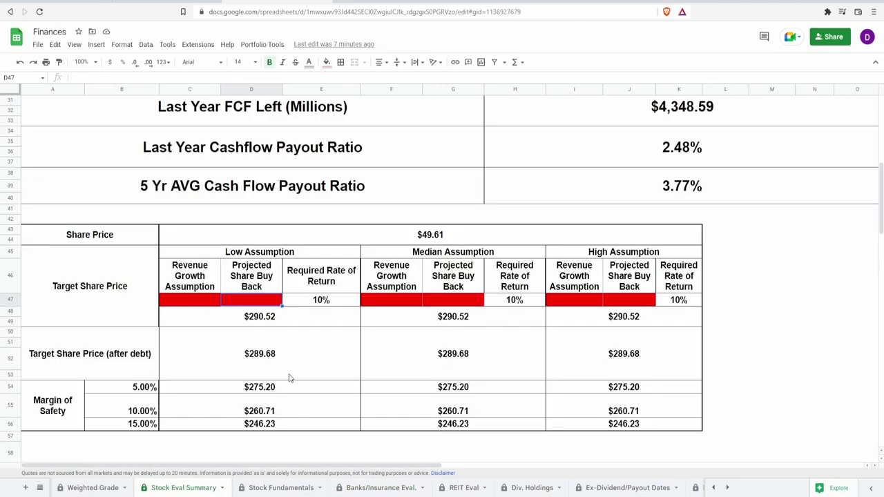
left_click(398, 235)
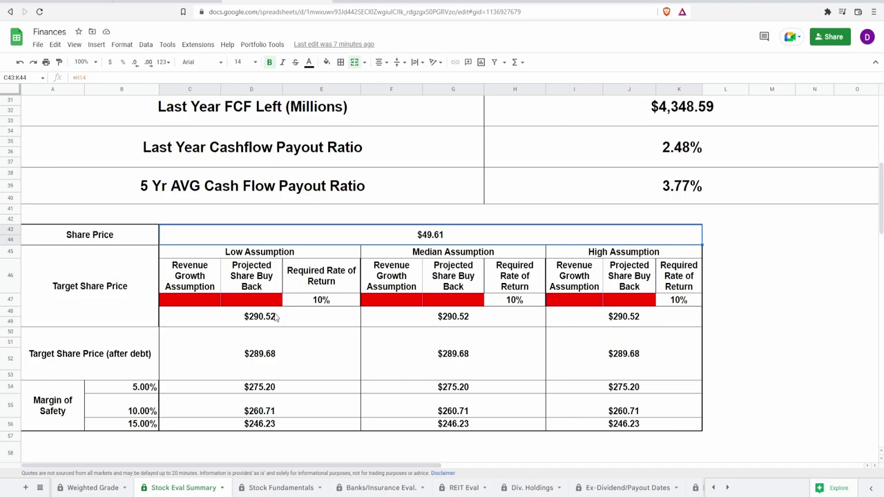
left_click(386, 492)
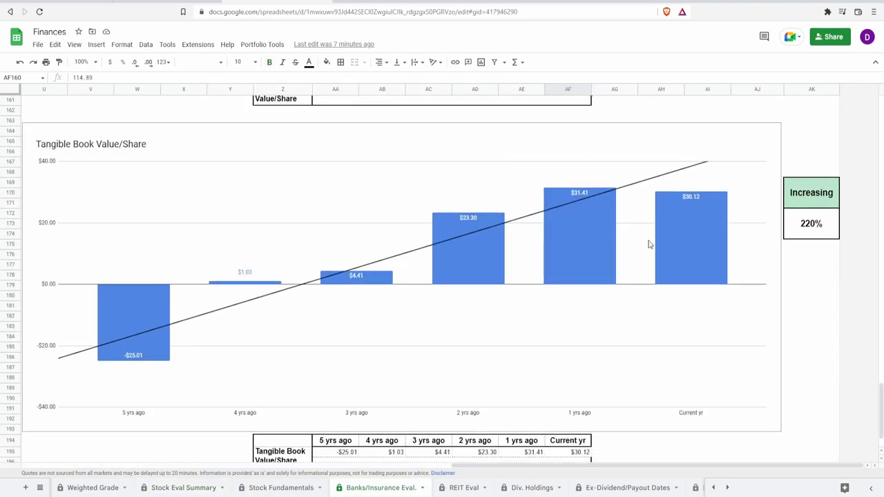
left_click(682, 244)
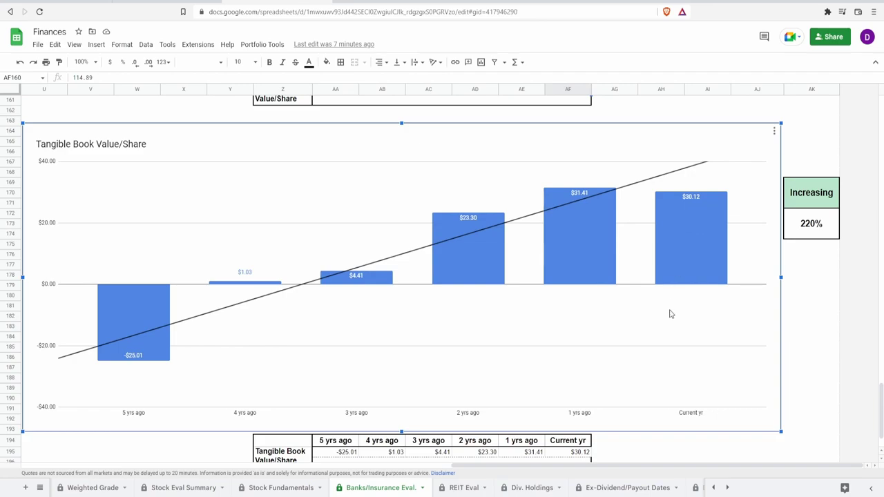
scroll(653, 319, "up", 3)
scroll(654, 319, "up", 4)
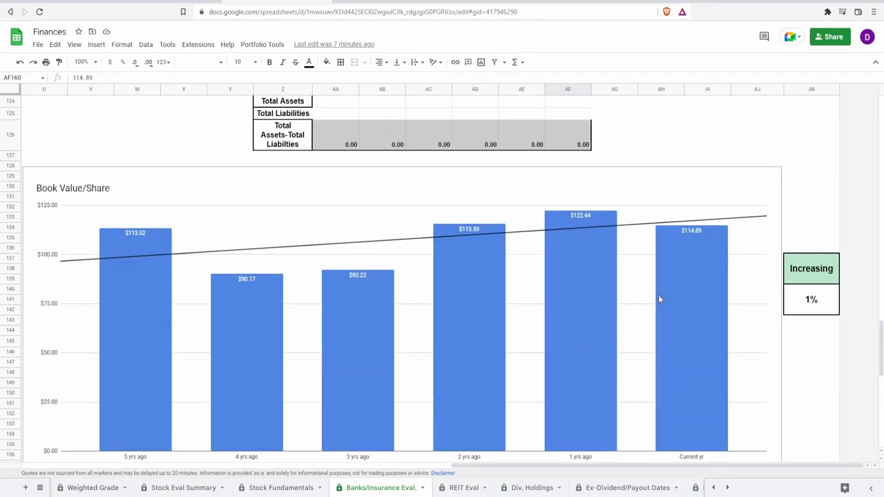
scroll(673, 290, "down", 1)
left_click(683, 277)
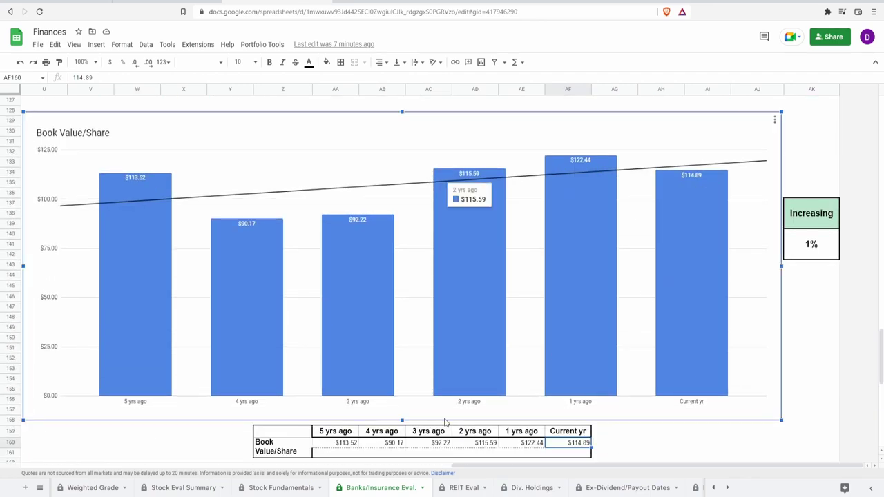
Review the margin of safety percentages, the 15% margin price and the required rate of return in the Stock Eval Summary's target price table
left_click(194, 489)
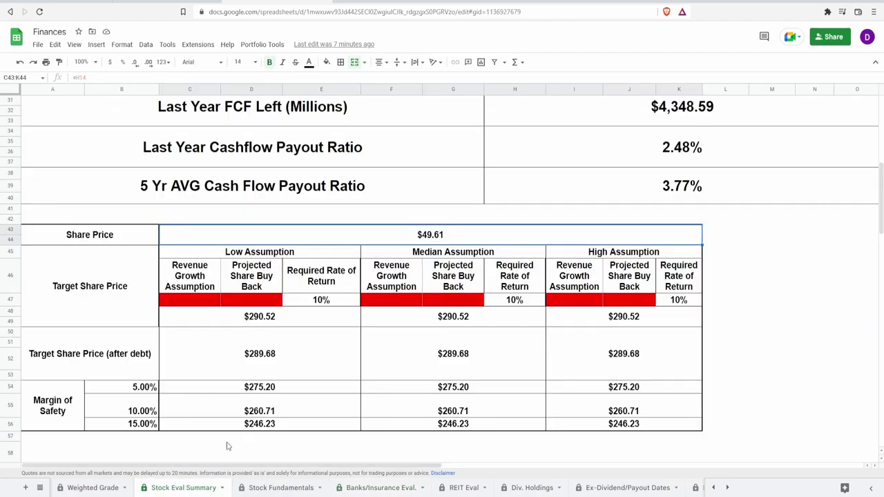
left_click(300, 425)
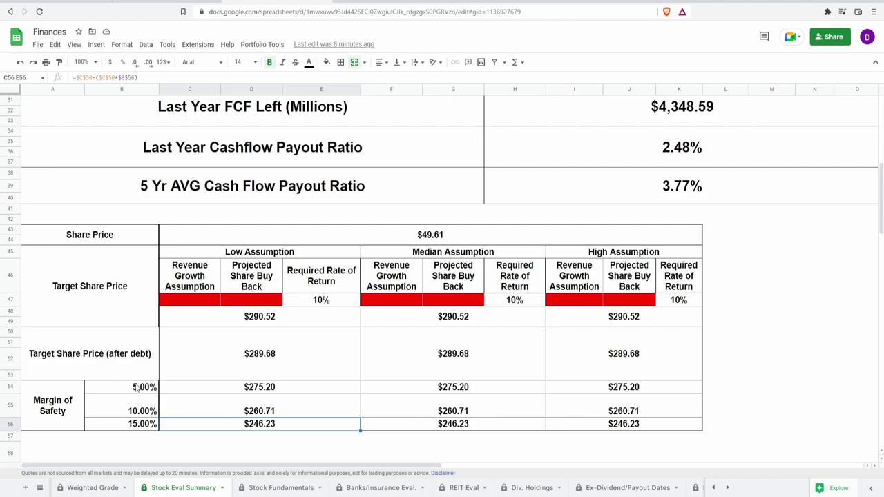
left_click_drag(138, 389, 135, 416)
left_click(525, 280)
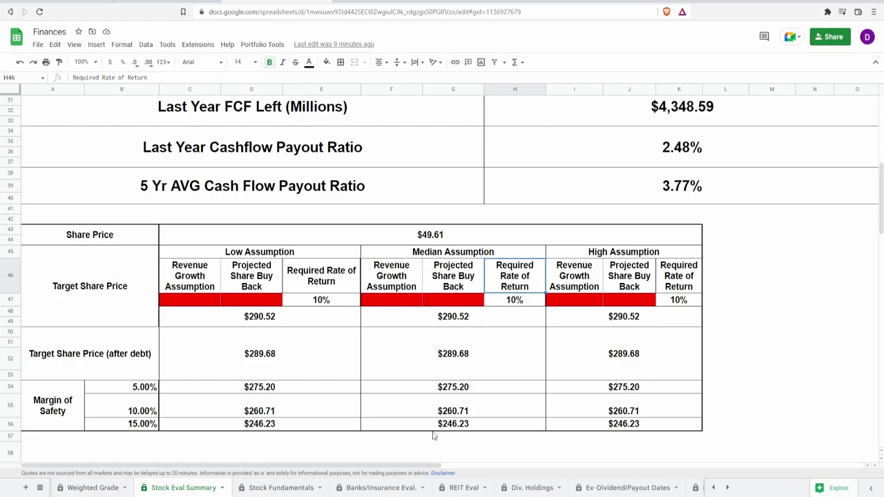
Look over the Book Value/Share chart on Banks/Insurance Eval., the REIT Eval sheet and the portfolio on the Div. Holdings sheet
left_click(384, 492)
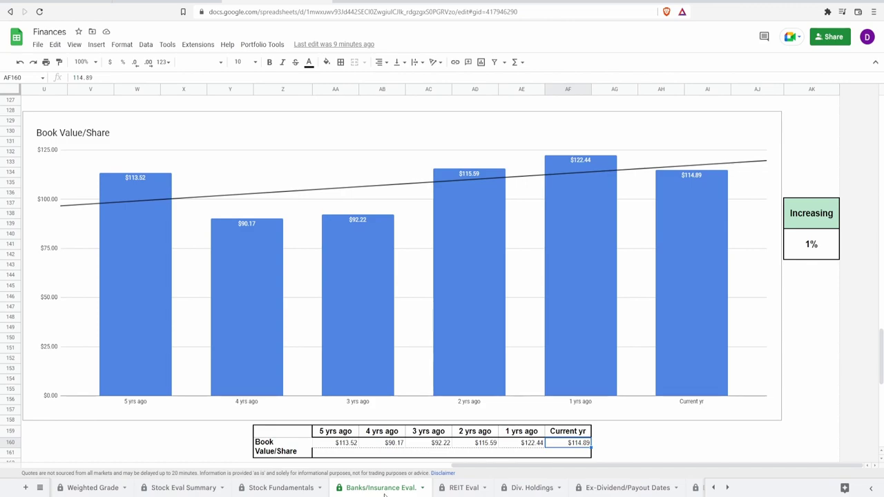
left_click(470, 486)
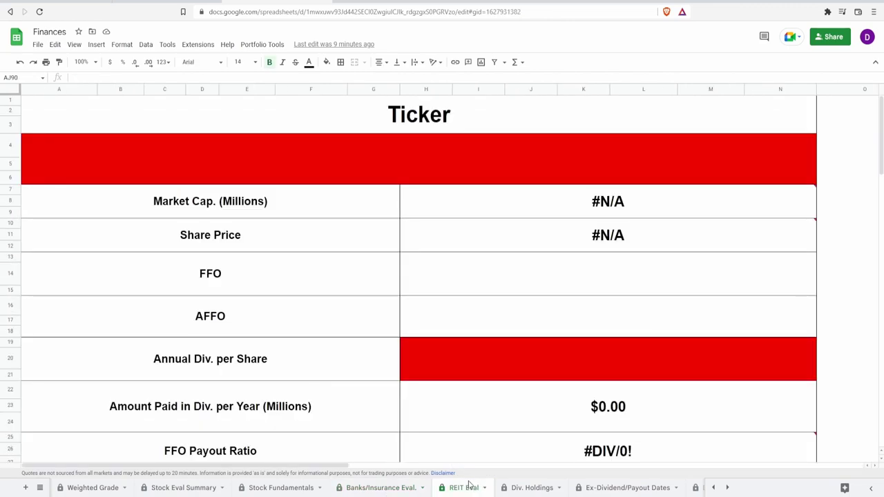
left_click(513, 489)
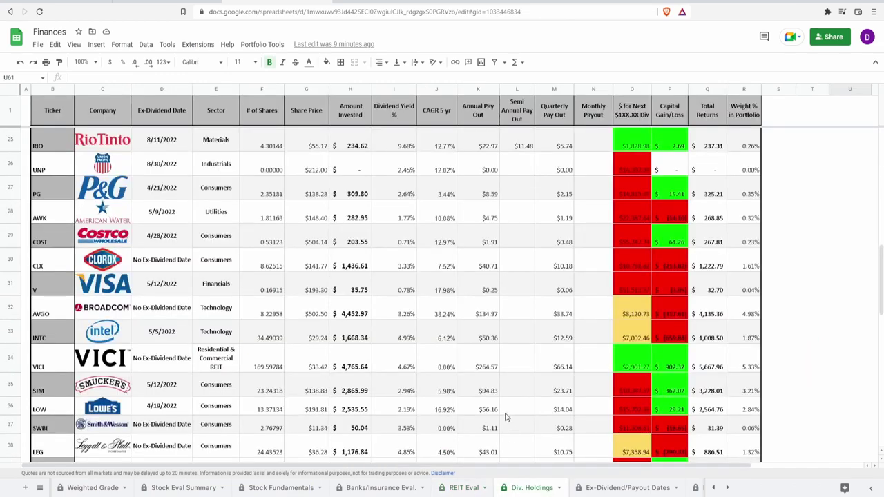
Examine the Stock Eval Summary's Dividends at Current Price table: monthly income, annual dividend per share, number of shares, and annual, quarterly and monthly dividends
left_click(155, 490)
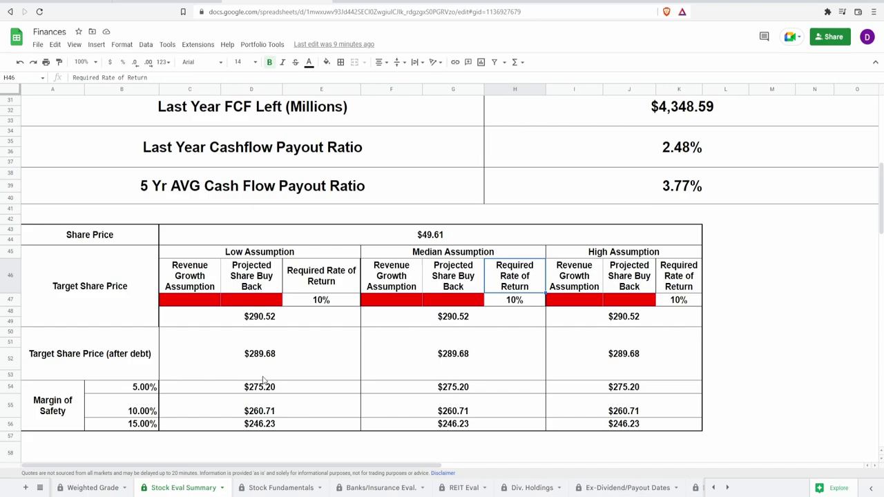
scroll(263, 379, "down", 5)
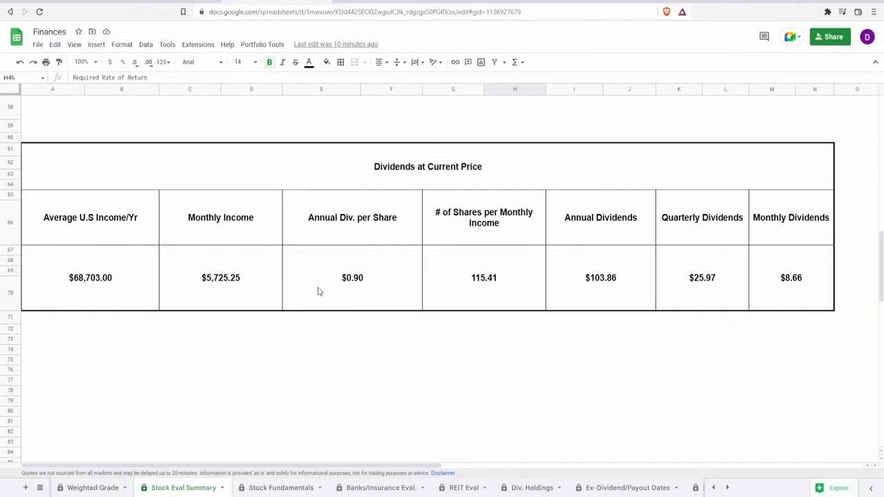
left_click(318, 291)
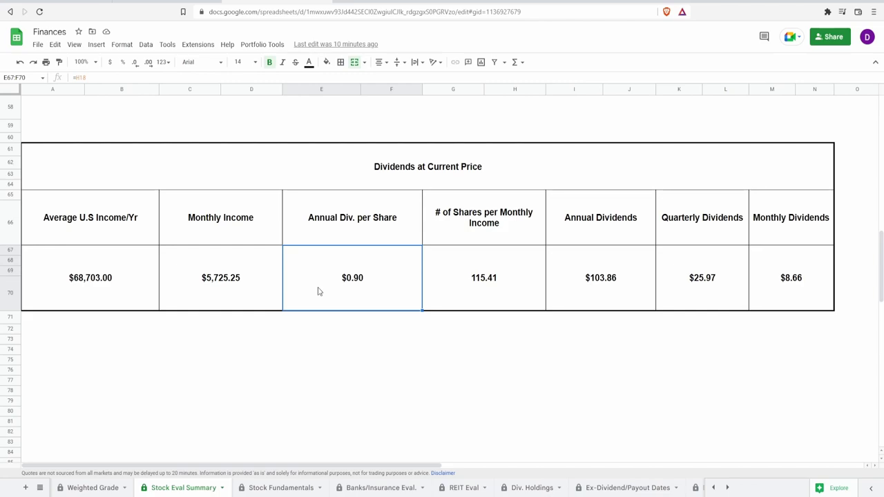
left_click(257, 293)
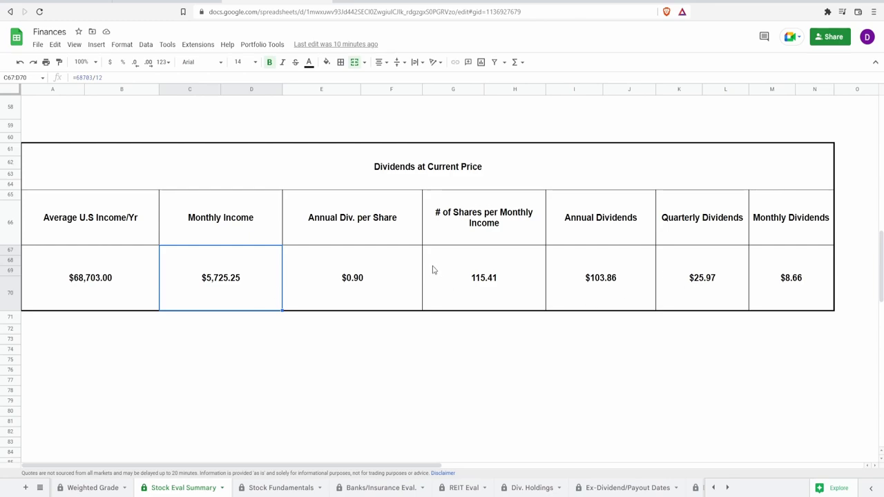
left_click(453, 294)
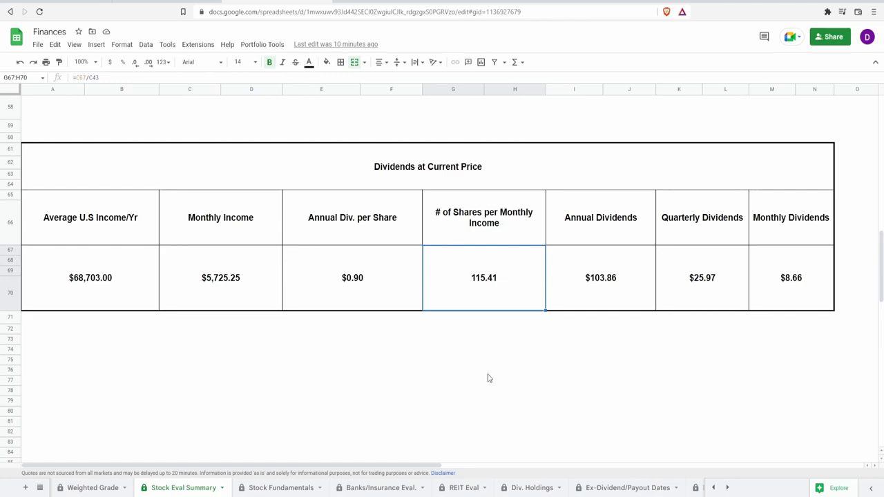
left_click(632, 289)
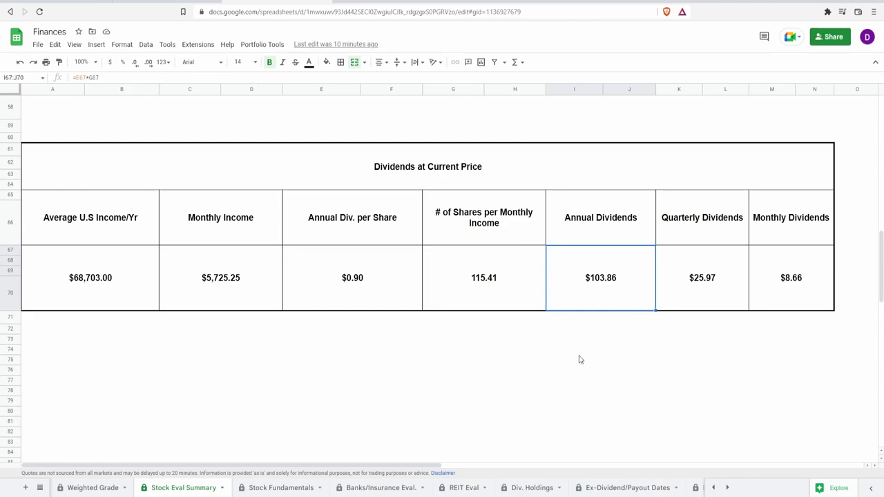
key("Right")
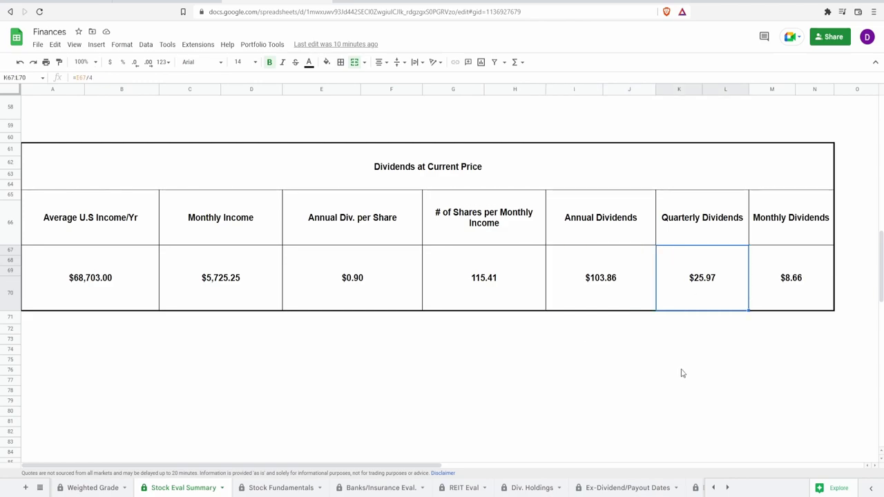
left_click(774, 286)
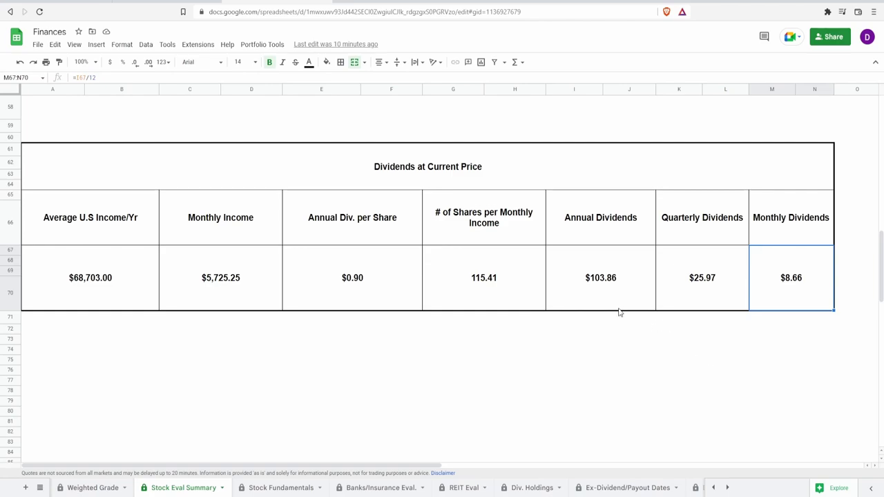
left_click(369, 291)
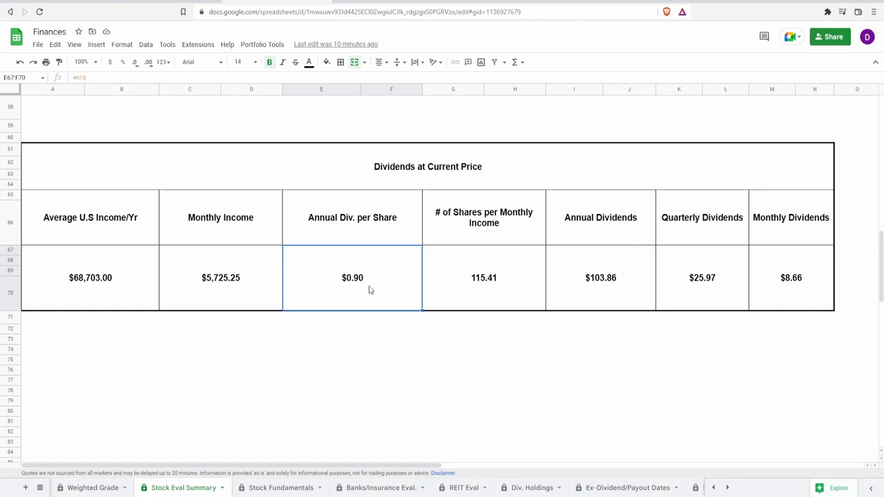